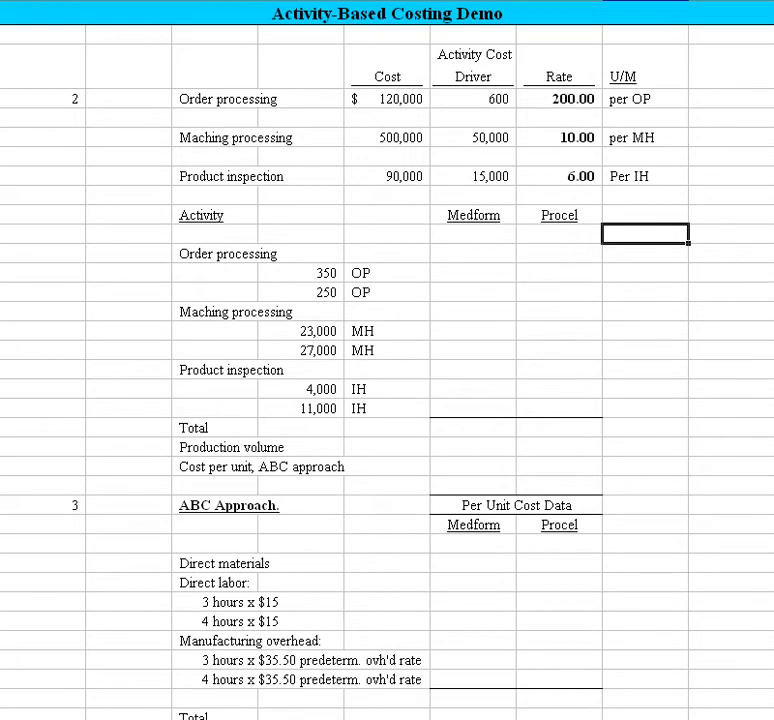
# Calculate Medform's order processing cost in F30 as the 350 orders times the absolute rate reference, =D30*$G$21
pyautogui.hotkey('ctrl', 'pageup')
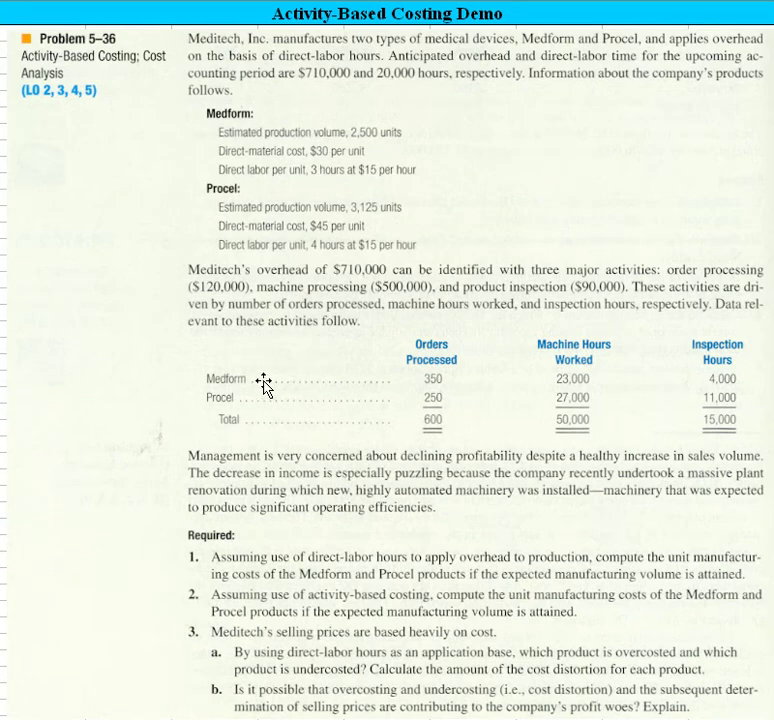
pyautogui.hotkey('ctrl', 'pageup')
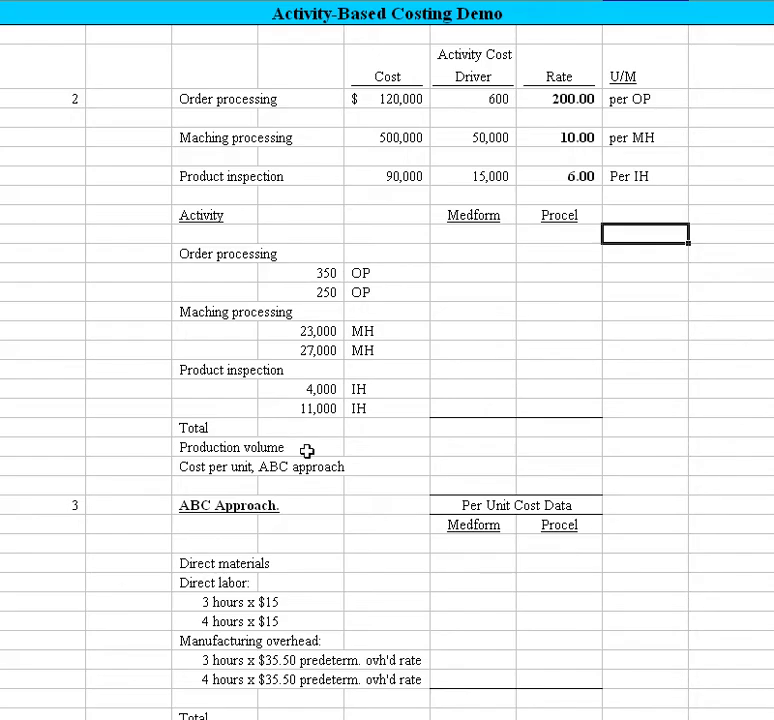
pyautogui.click(467, 273)
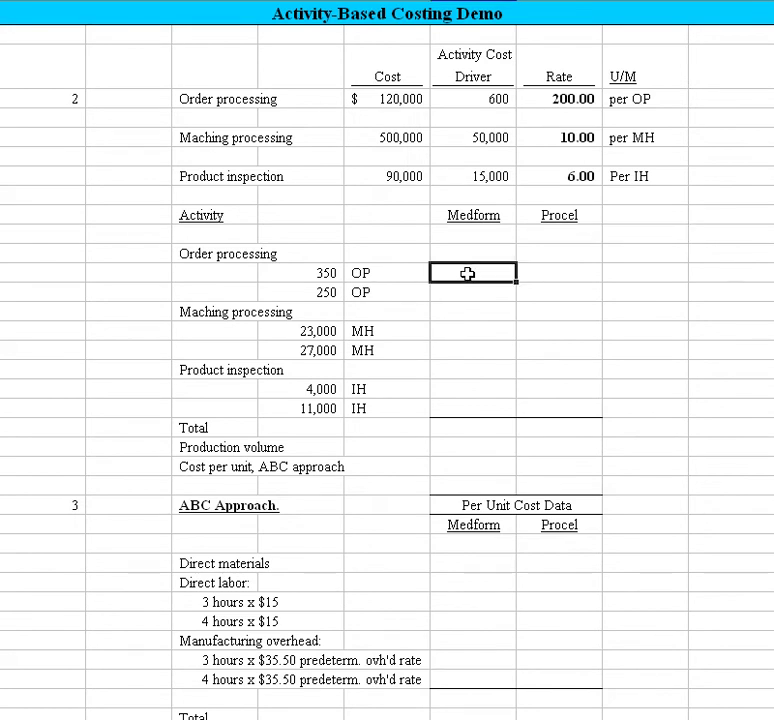
pyautogui.write('=')
pyautogui.press('Left')
pyautogui.press('Left')
pyautogui.write('*')
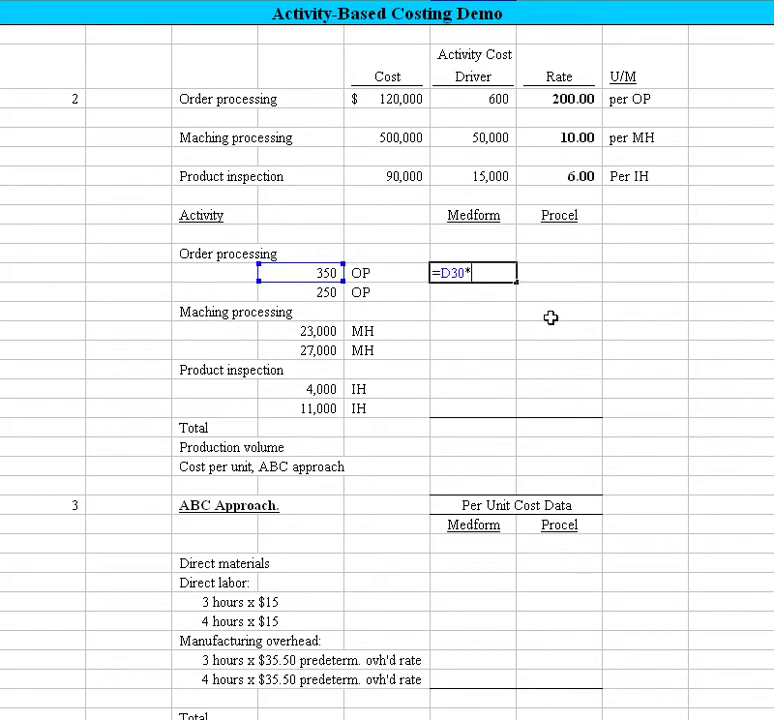
pyautogui.click(567, 100)
pyautogui.press('F4')
pyautogui.press('Return')
# Copy the Medform order processing formula to the 250 OP row and move that copy into the Procel column
pyautogui.press('Up')
pyautogui.hotkey('ctrl', 'c')
pyautogui.press('Down')
pyautogui.hotkey('ctrl', 'v')
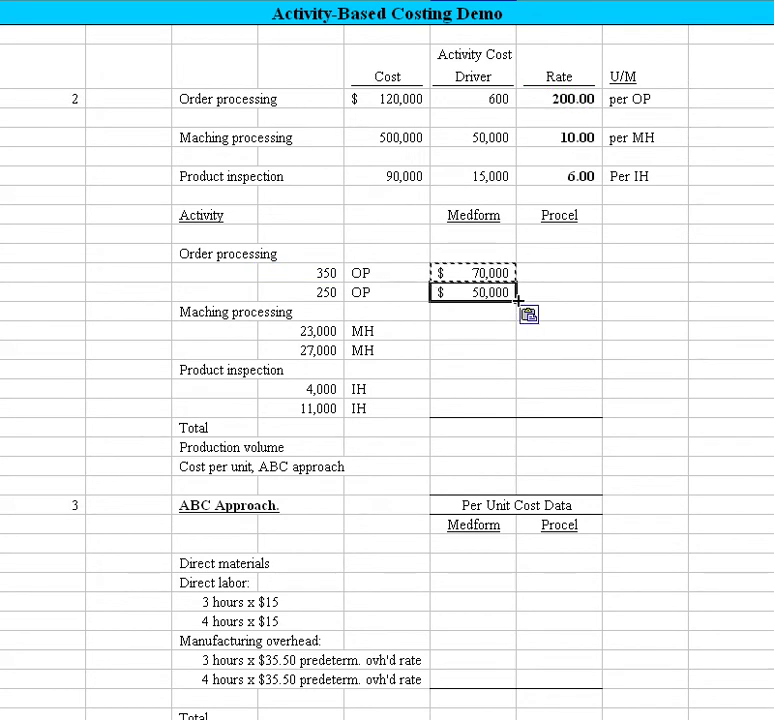
pyautogui.moveTo(516, 297); pyautogui.dragTo(535, 297)
pyautogui.press('F2')
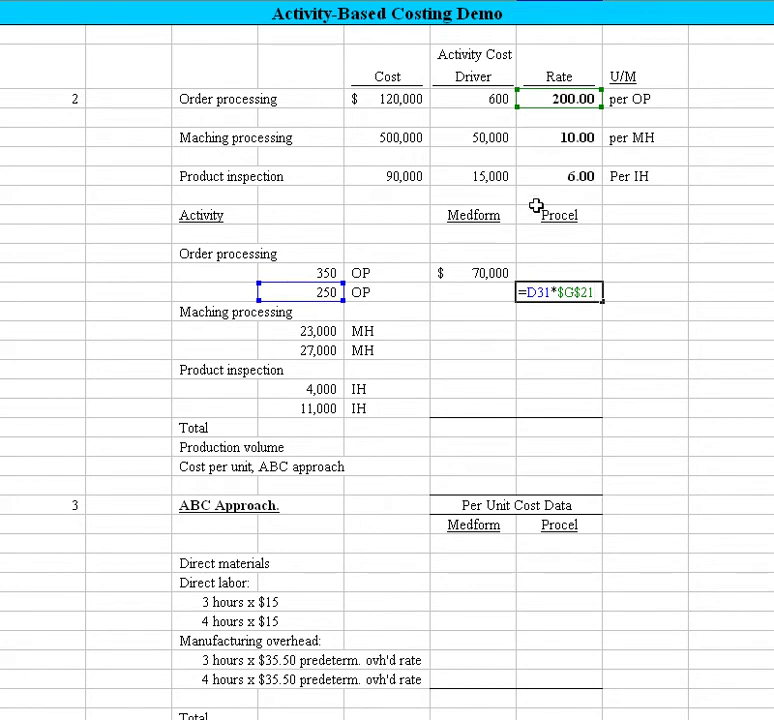
pyautogui.press('Return')
# Copy both order processing cost formulas, for Medform and Procel, into the two machine processing rows
pyautogui.press('Left')
pyautogui.press('Up')
pyautogui.hotkey('shift', 'Down')
pyautogui.hotkey('shift', 'Right')
pyautogui.hotkey('ctrl', 'c')
pyautogui.press('Down')
pyautogui.press('Down')
pyautogui.press('Down')
pyautogui.hotkey('ctrl', 'v')
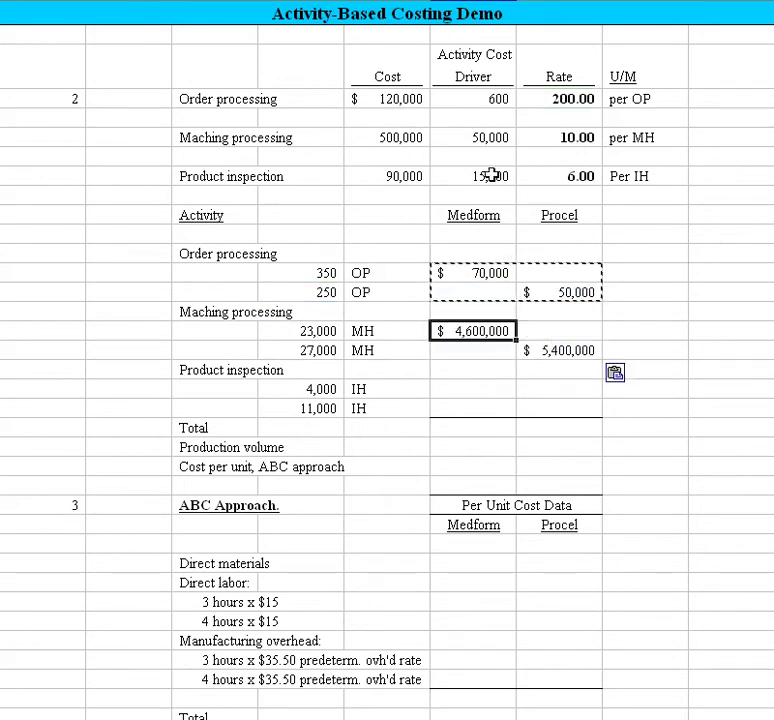
# Change the Medform machine processing formula to use the machine hour rate in $G$23
pyautogui.click(580, 140)
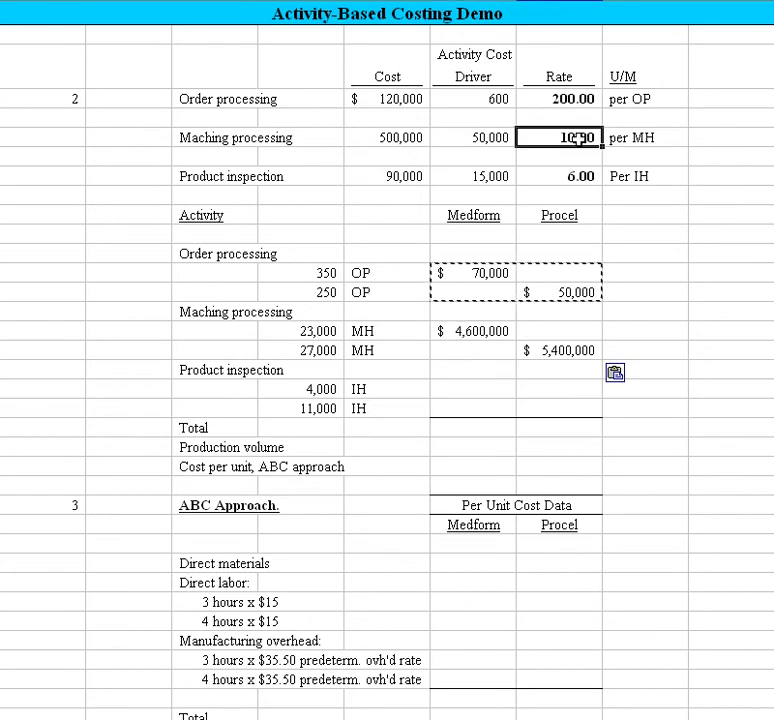
pyautogui.click(477, 335)
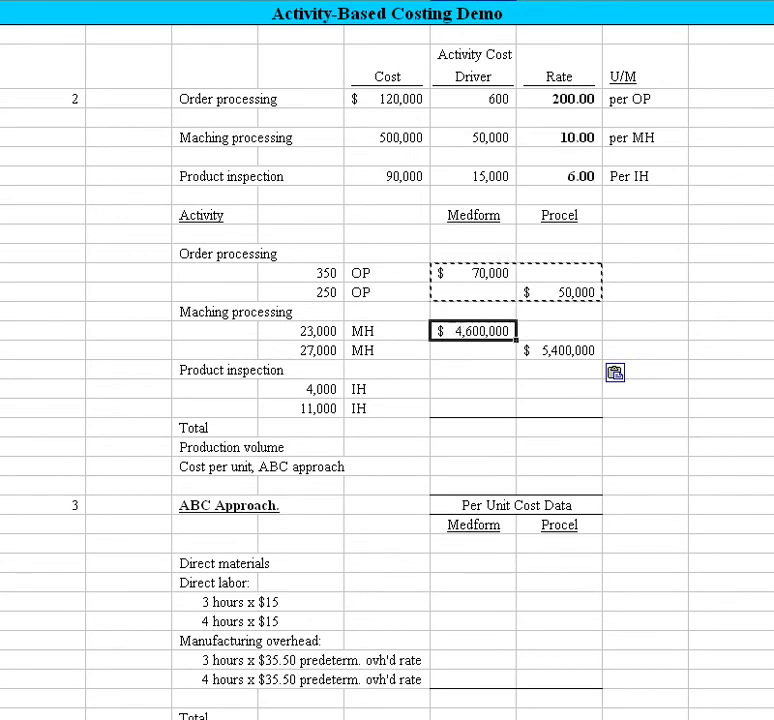
pyautogui.press('F2')
pyautogui.press('BackSpace')
pyautogui.write('3')
pyautogui.press('Return')
# Change the Procel machine processing formula to use the machine hour rate, making it =D34*$G$23
pyautogui.press('Right')
pyautogui.press('F2')
pyautogui.press('BackSpace')
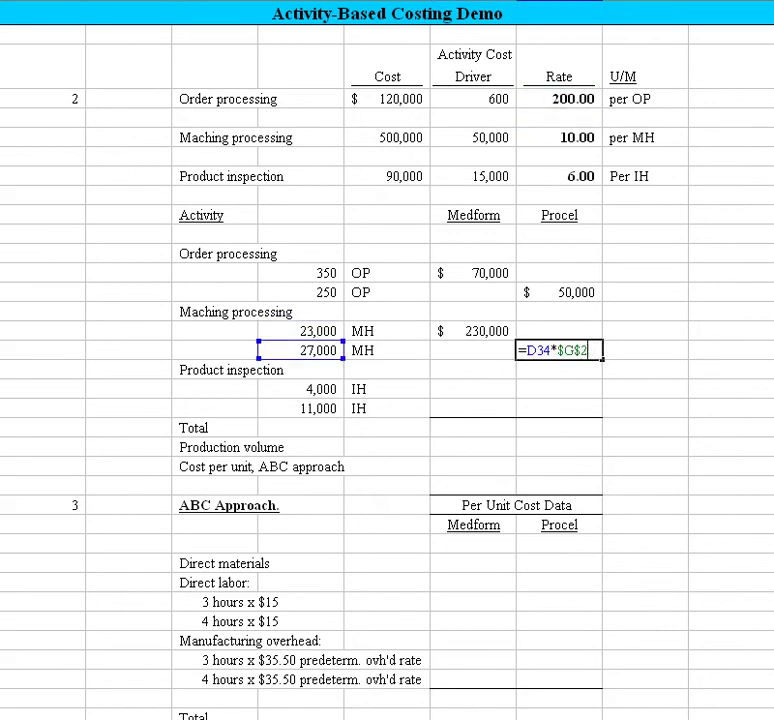
pyautogui.press('Return')
pyautogui.press('Up')
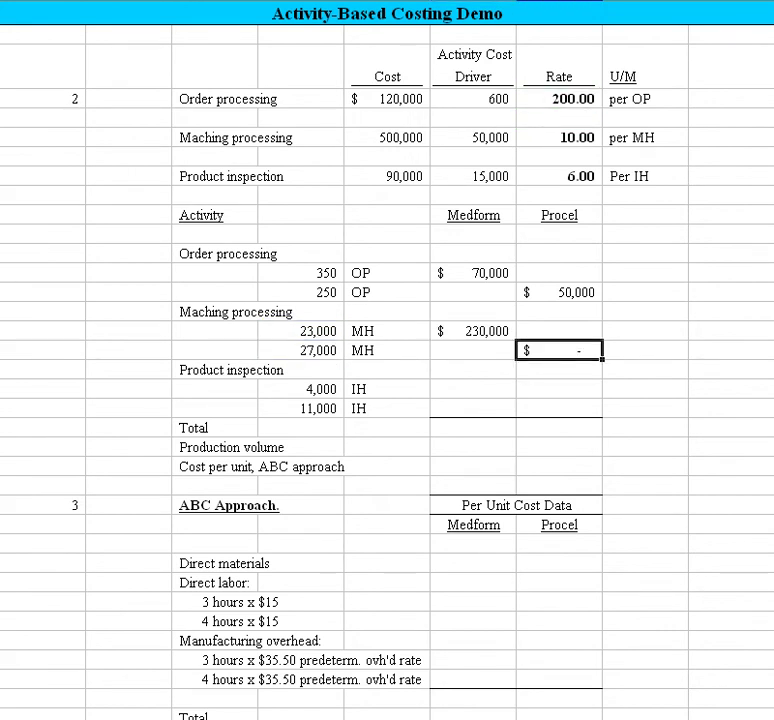
pyautogui.press('F2')
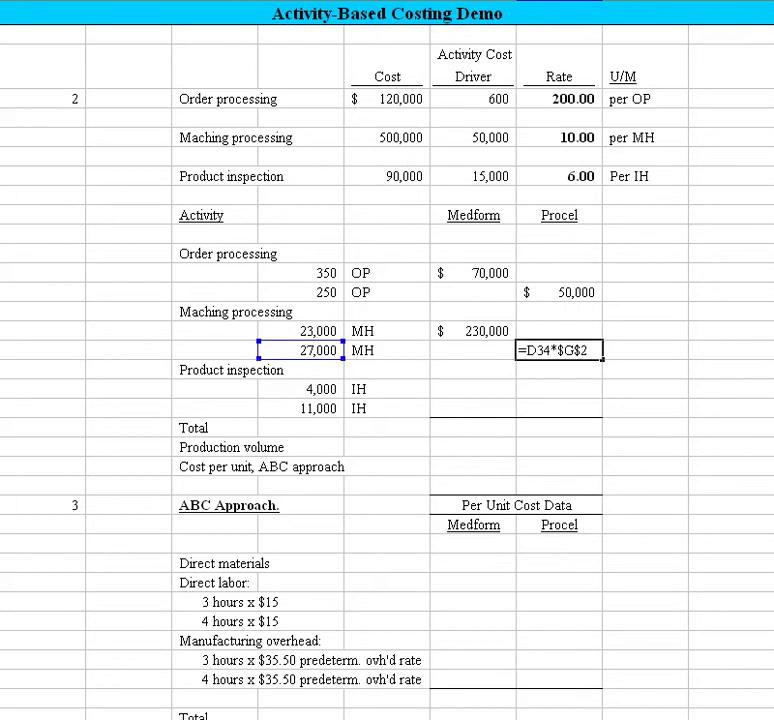
pyautogui.press('Return')
# Check which cells the Medform and Procel machine processing formulas refer to
pyautogui.press('Up')
pyautogui.press('Up')
pyautogui.press('Left')
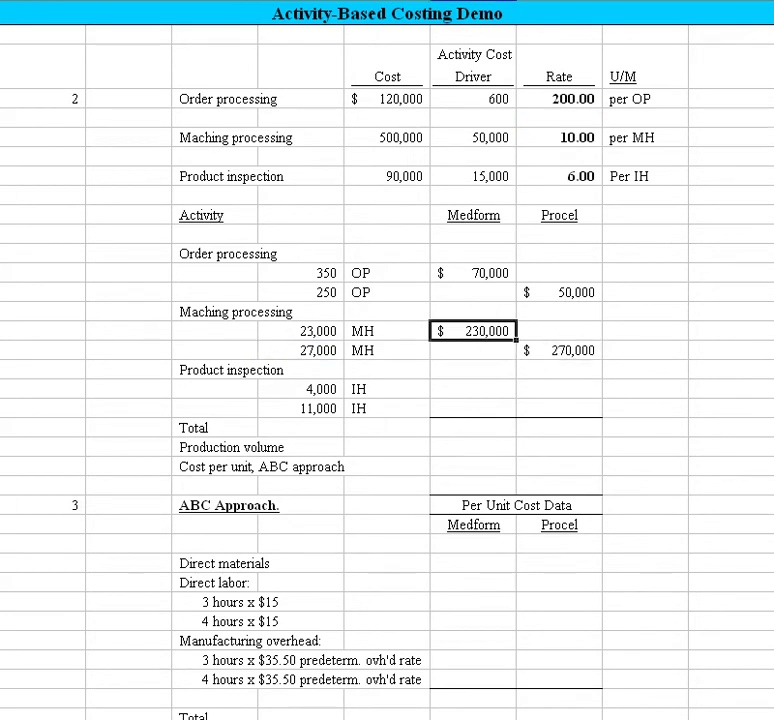
pyautogui.press('F2')
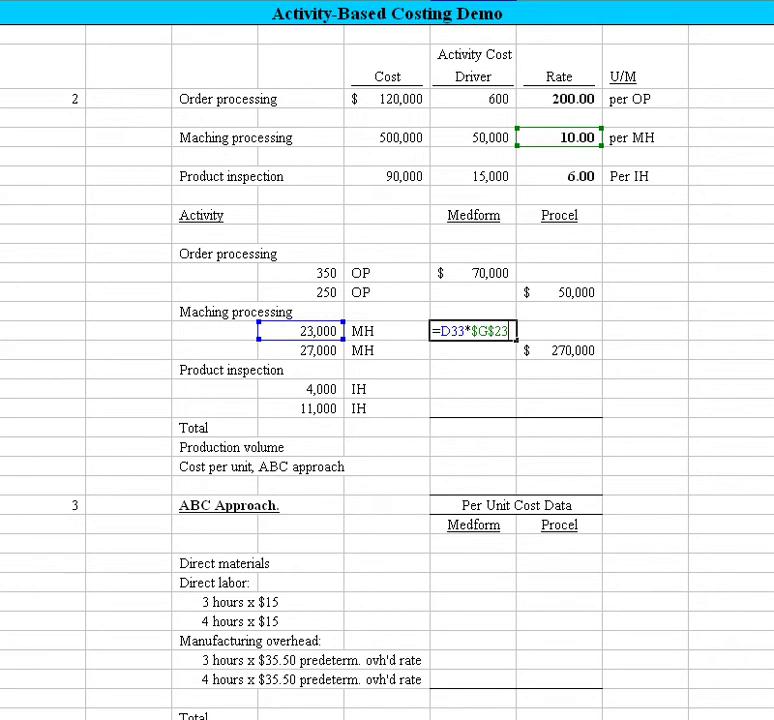
pyautogui.press('Return')
pyautogui.press('Up')
pyautogui.press('Return')
pyautogui.press('Up')
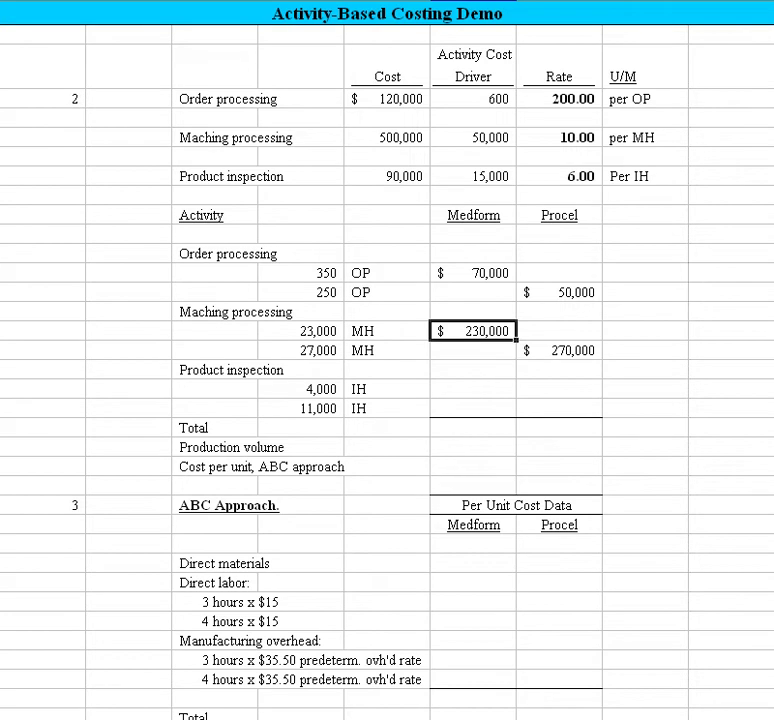
pyautogui.press('Down')
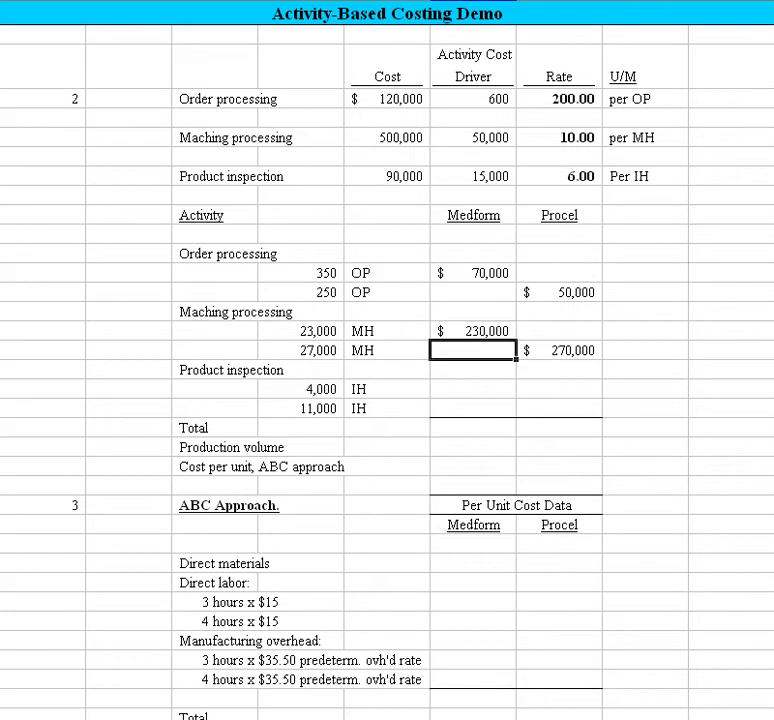
pyautogui.press('Right')
pyautogui.press('F2')
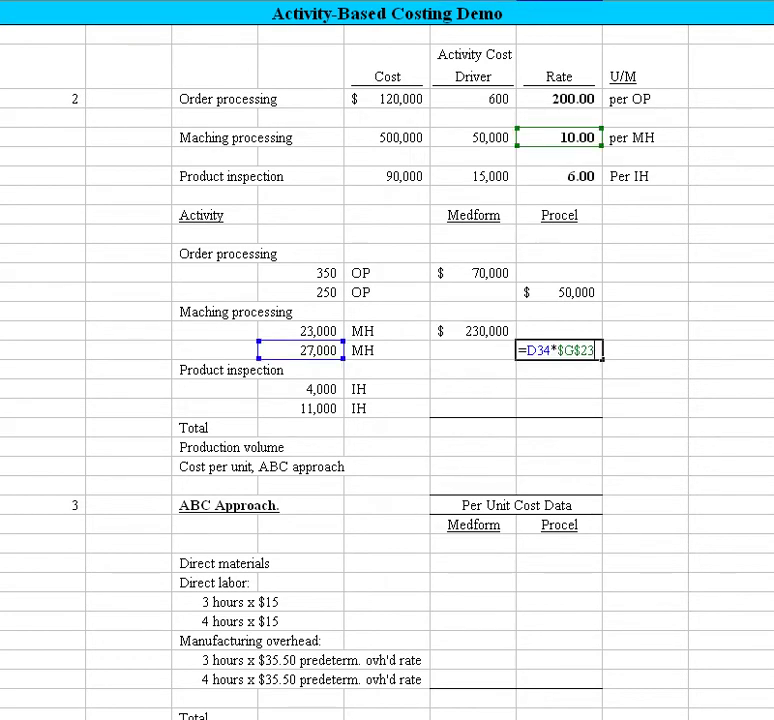
pyautogui.press('Return')
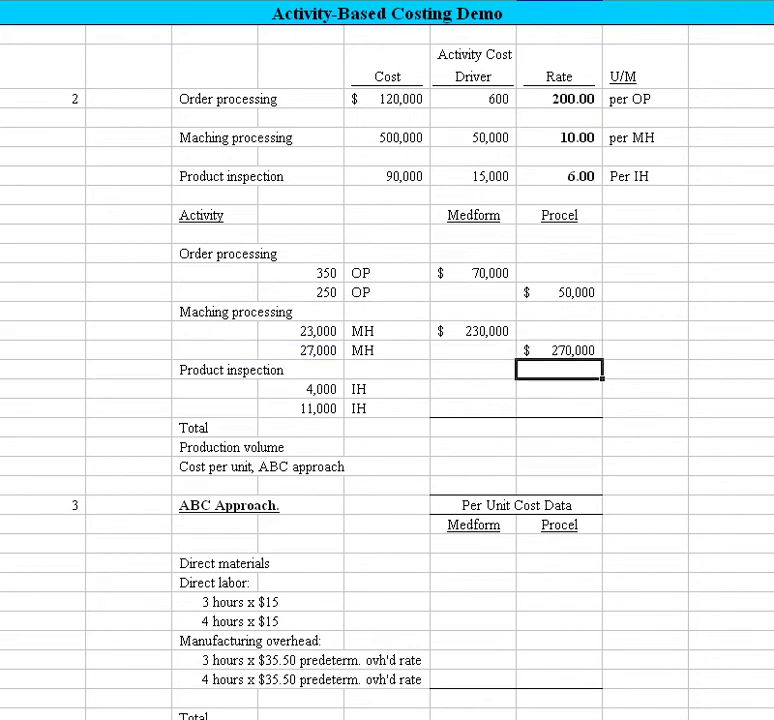
# Copy the Medform and Procel machine processing formulas into the two product inspection rows
pyautogui.press('Up')
pyautogui.press('Left')
pyautogui.press('Down')
pyautogui.press('Up')
pyautogui.press('Up')
pyautogui.hotkey('shift', 'Down')
pyautogui.hotkey('shift', 'Right')
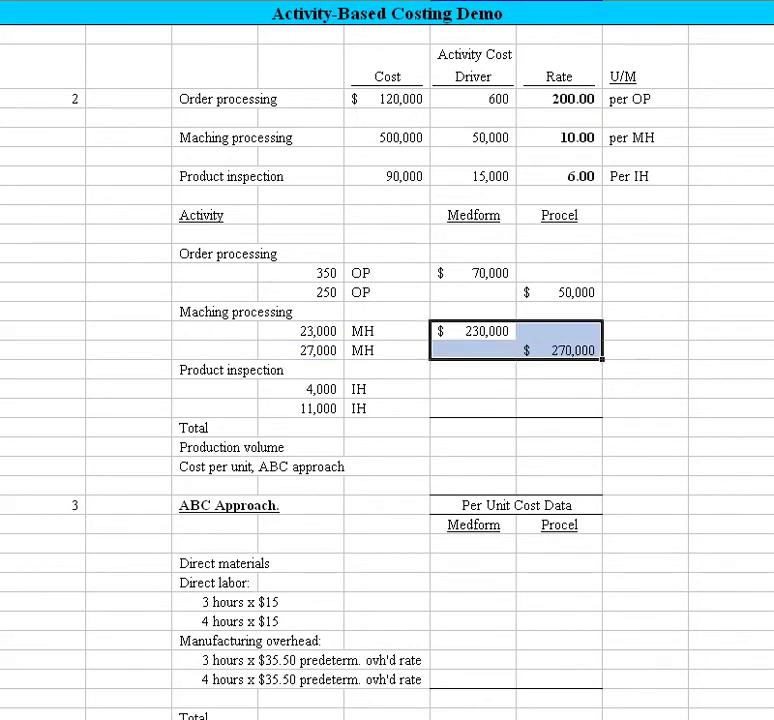
pyautogui.hotkey('ctrl', 'c')
pyautogui.press('Down')
pyautogui.press('Down')
pyautogui.hotkey('ctrl', 'v')
pyautogui.press('Down')
pyautogui.press('Down')
pyautogui.press('Down')
pyautogui.press('Up')
pyautogui.press('Up')
pyautogui.hotkey('shift', 'Right')
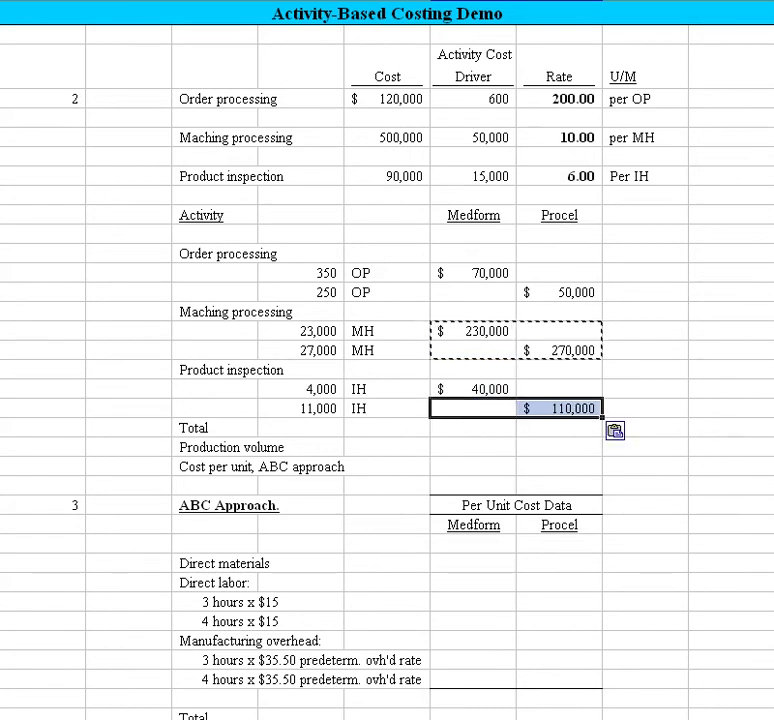
pyautogui.press('Escape')
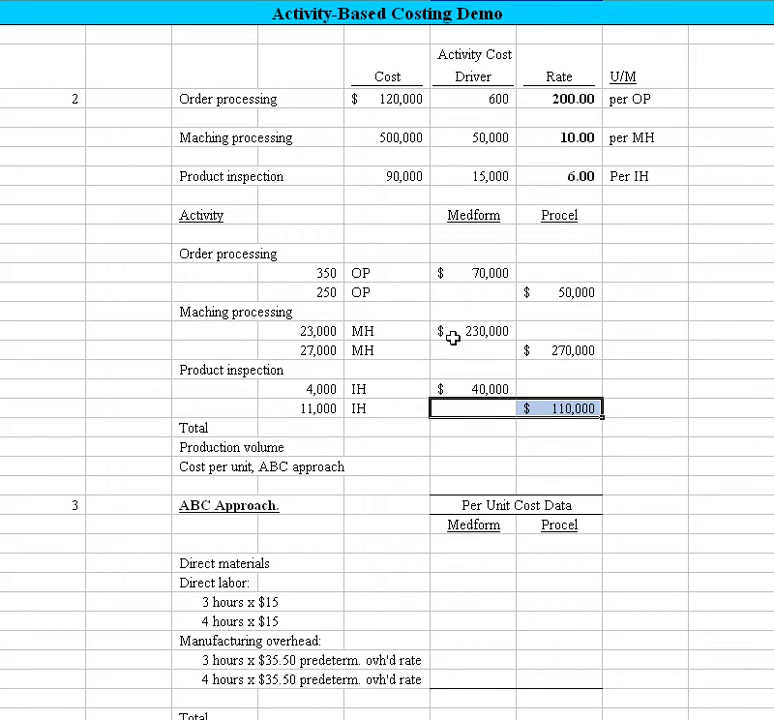
# Change the Medform product inspection formula to use the inspection hour rate in $G$25
pyautogui.click(474, 388)
pyautogui.press('F2')
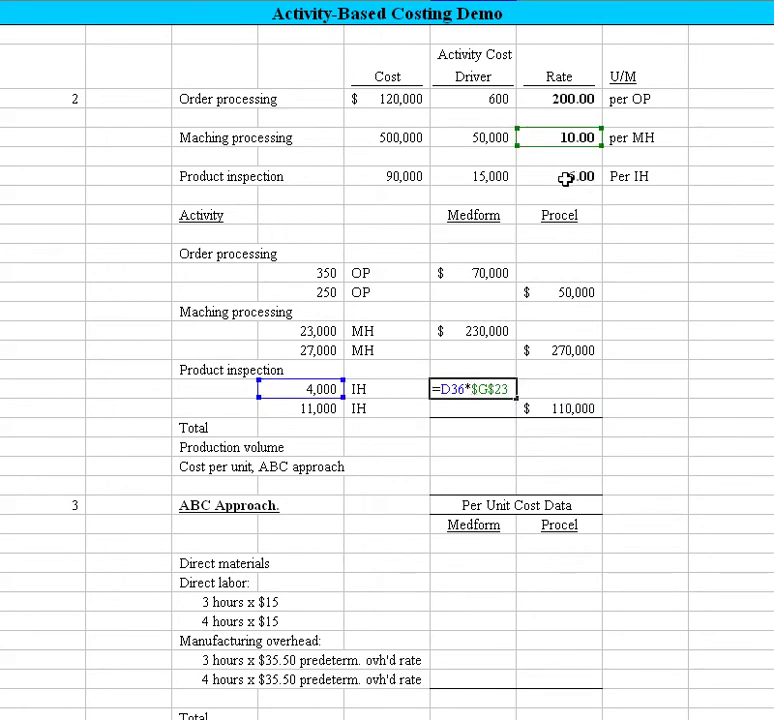
pyautogui.press('BackSpace')
pyautogui.write('4')
pyautogui.press('Return')
# Change the Procel product inspection formula to use the inspection hour rate in $G$25
pyautogui.press('Right')
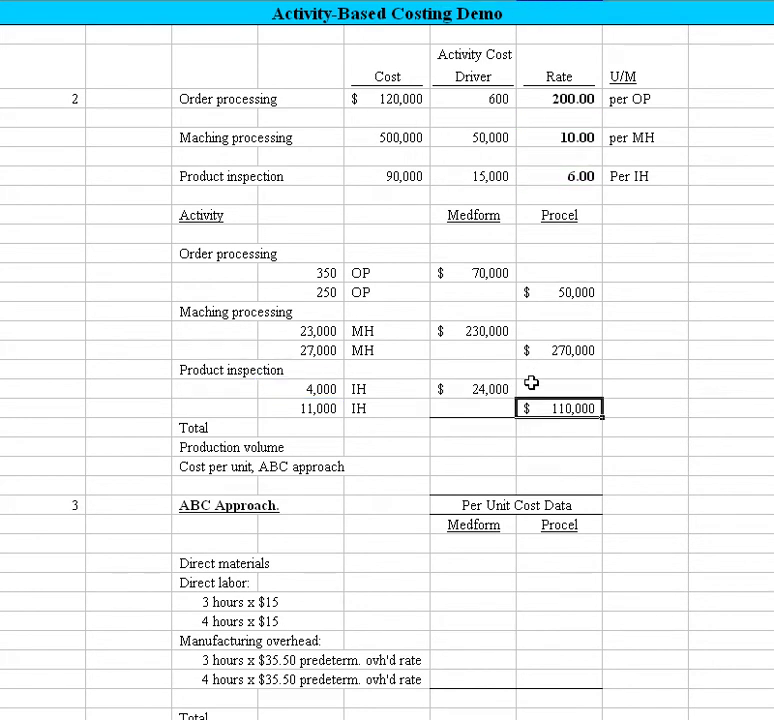
pyautogui.press('F2')
pyautogui.press('BackSpace')
pyautogui.write('5')
pyautogui.press('Return')
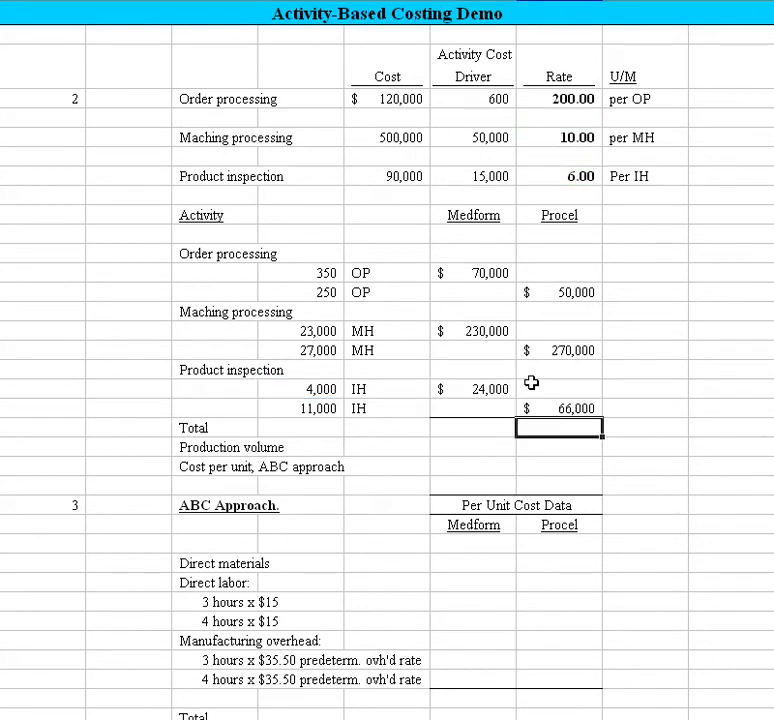
# Sum Medform's activity costs, from order processing through product inspection, in the Total row
pyautogui.press('Up')
pyautogui.press('Left')
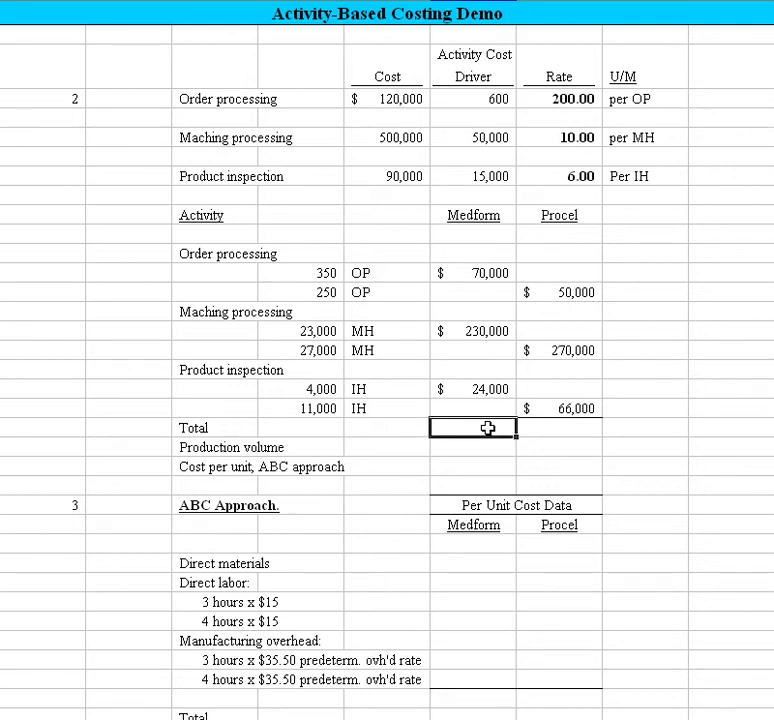
pyautogui.write('=SUM(')
pyautogui.press('Up')
pyautogui.press('Up')
pyautogui.press('Up')
pyautogui.press('Up')
pyautogui.press('Up')
pyautogui.press('Up')
pyautogui.press('Up')
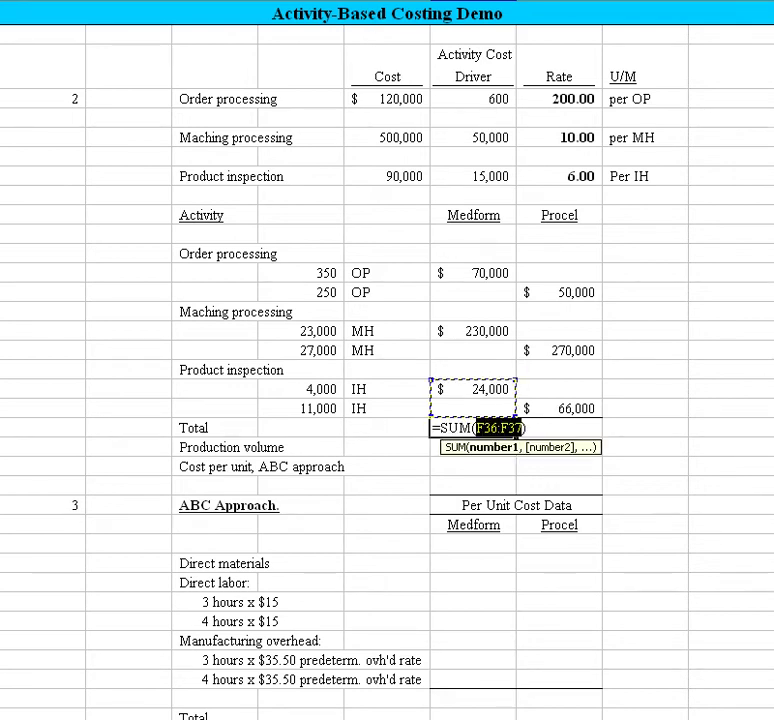
pyautogui.moveTo(490, 272); pyautogui.dragTo(505, 408)
pyautogui.press('Return')
pyautogui.press('Up')
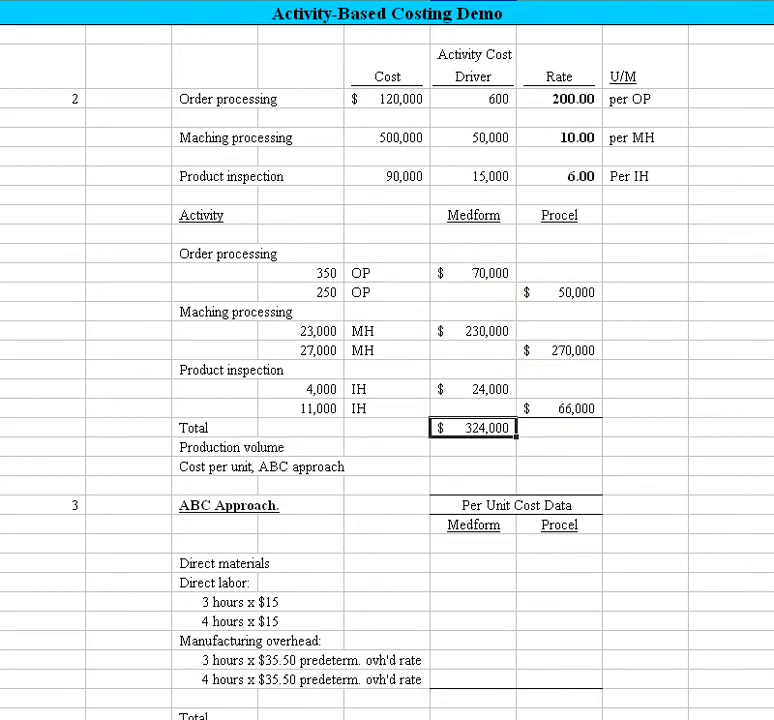
# Copy the Medform total formula to the Procel column of the Total row
pyautogui.hotkey('ctrl', 'c')
pyautogui.press('Right')
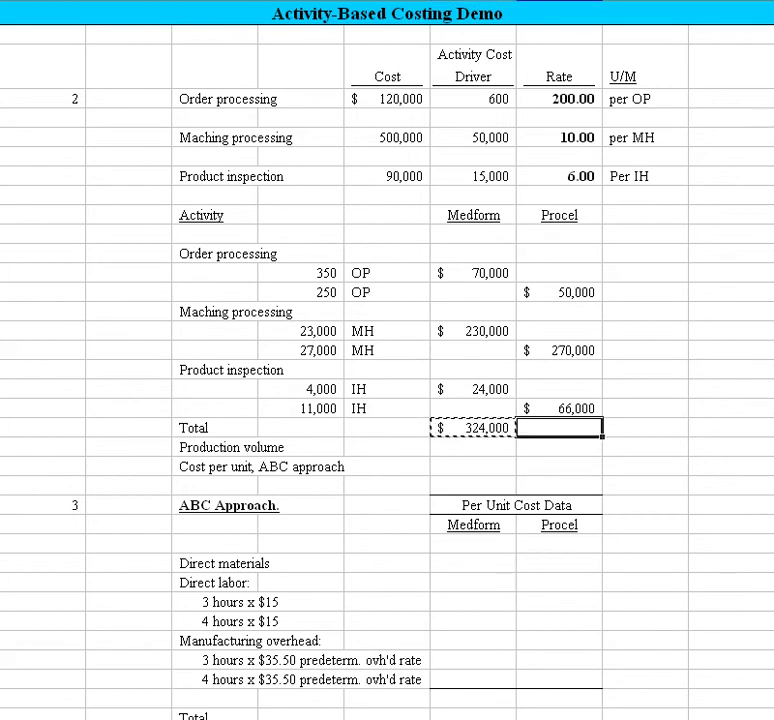
pyautogui.hotkey('ctrl', 'v')
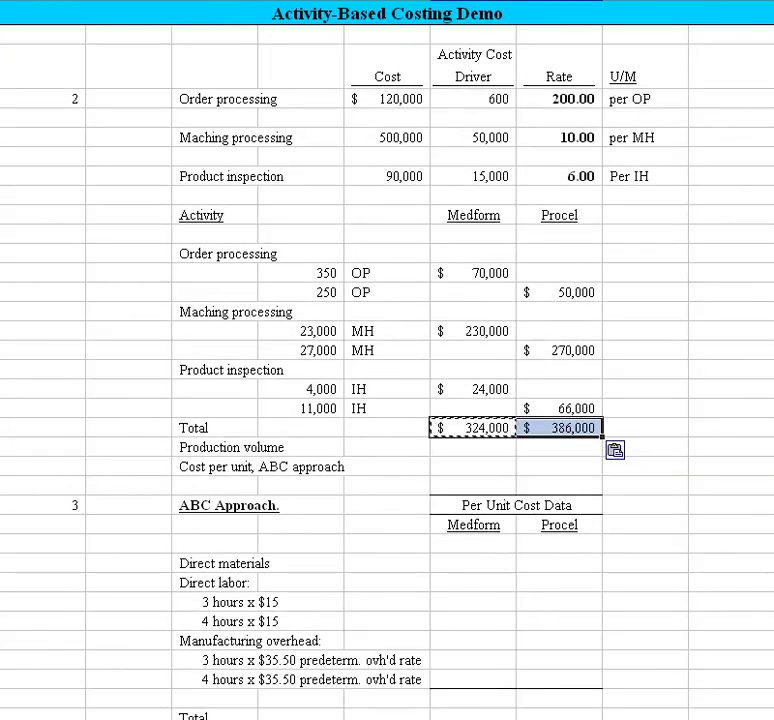
# Add a centred "Total" column heading beside Procel in the activity table
pyautogui.click(473, 447)
pyautogui.press('Up')
pyautogui.press('Right')
pyautogui.press('Up')
pyautogui.press('Up')
pyautogui.press('Up')
pyautogui.press('Up')
pyautogui.press('Up')
pyautogui.press('Up')
pyautogui.press('Up')
pyautogui.press('Up')
pyautogui.press('Up')
pyautogui.press('Up')
pyautogui.press('Up')
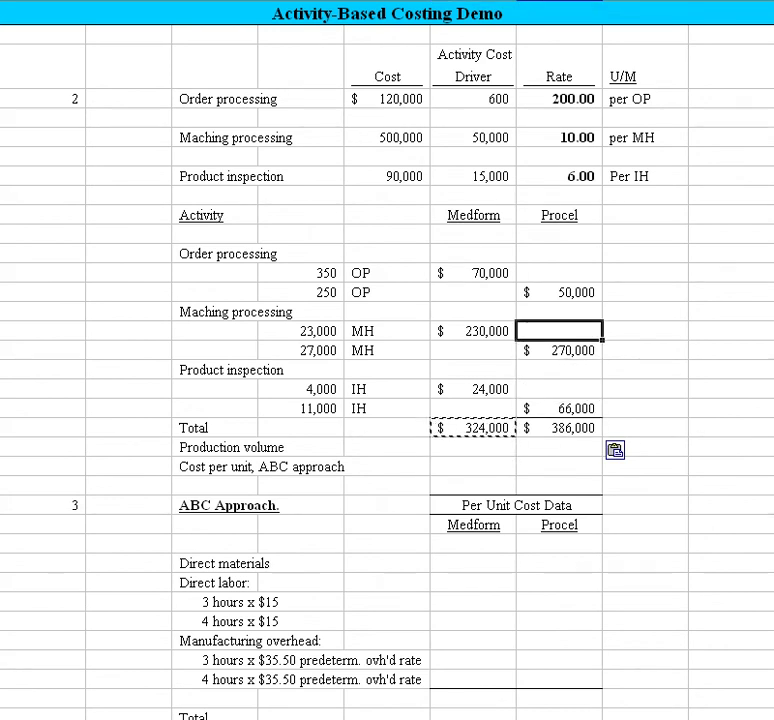
pyautogui.press('Right')
pyautogui.write('total')
pyautogui.press('Return')
pyautogui.press('Up')
pyautogui.write('Total')
pyautogui.press('Return')
pyautogui.press('Up')
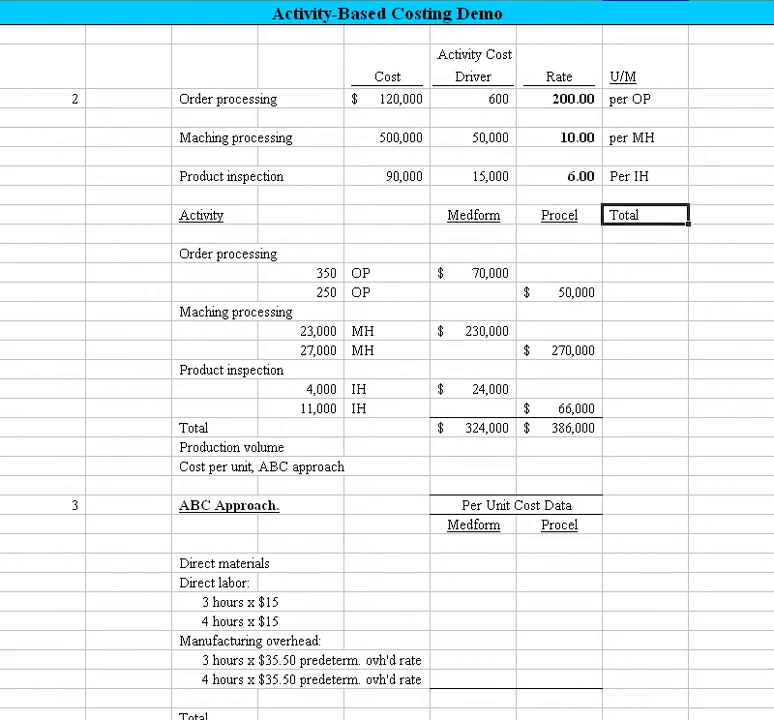
# Sum the Medform and Procel totals in the Total row under the Total heading
pyautogui.click(627, 432)
pyautogui.write('=sum(')
pyautogui.press('Left')
pyautogui.press('Left')
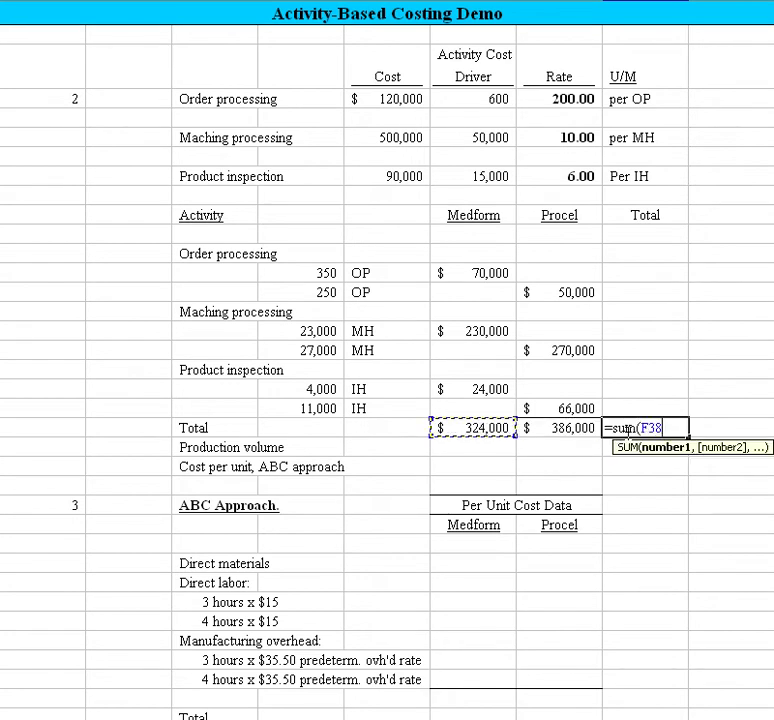
pyautogui.hotkey('shift', 'Right')
pyautogui.write(')')
pyautogui.press('Return')
pyautogui.press('Up')
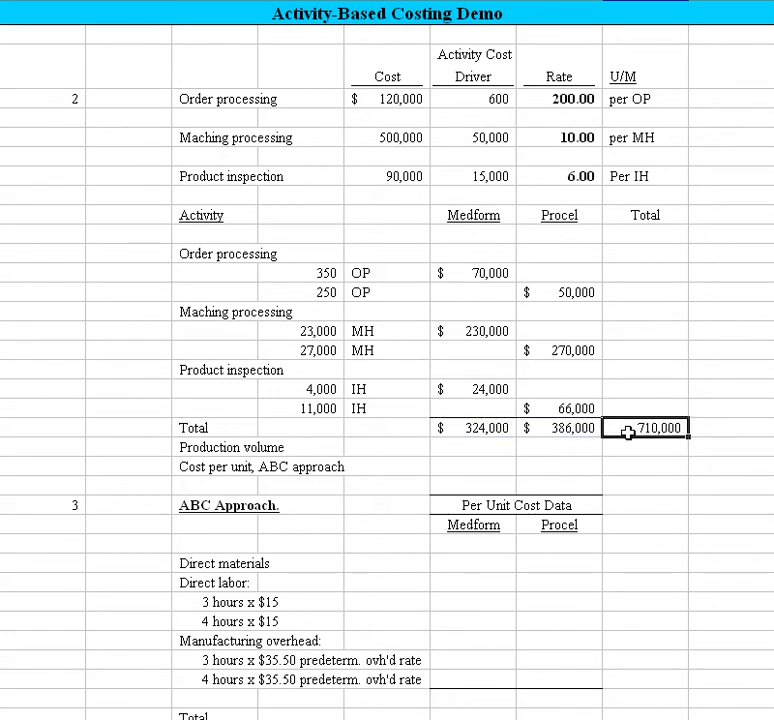
# Format the combined total as a dollar amount without decimals and compare it with the overhead in the problem statement
pyautogui.hotkey('ctrl', 'shift', '4')
pyautogui.hotkey('alt', 'h')
pyautogui.press('9')
pyautogui.hotkey('alt', 'h')
pyautogui.press('9')
pyautogui.hotkey('ctrl', 'pageup')
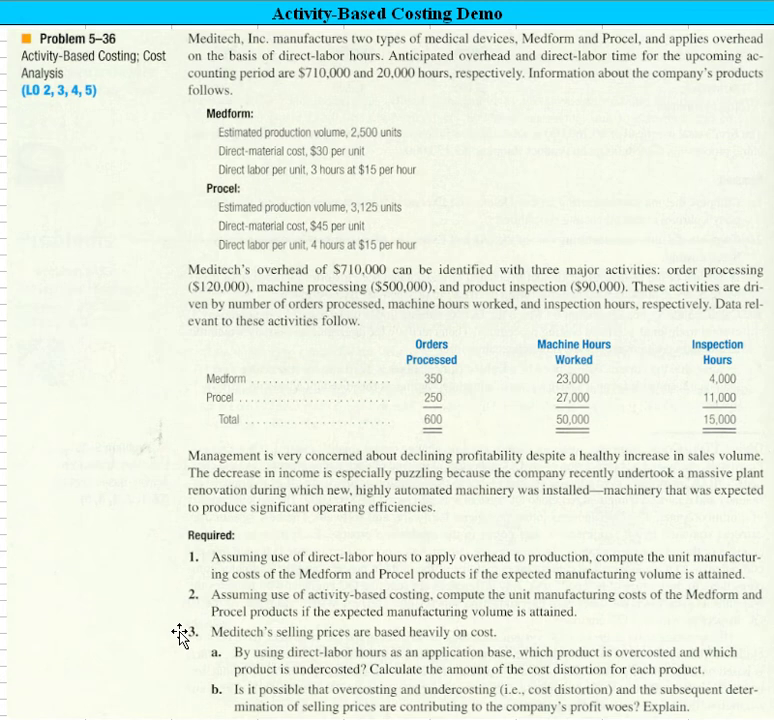
pyautogui.hotkey('ctrl', 'pagedown')
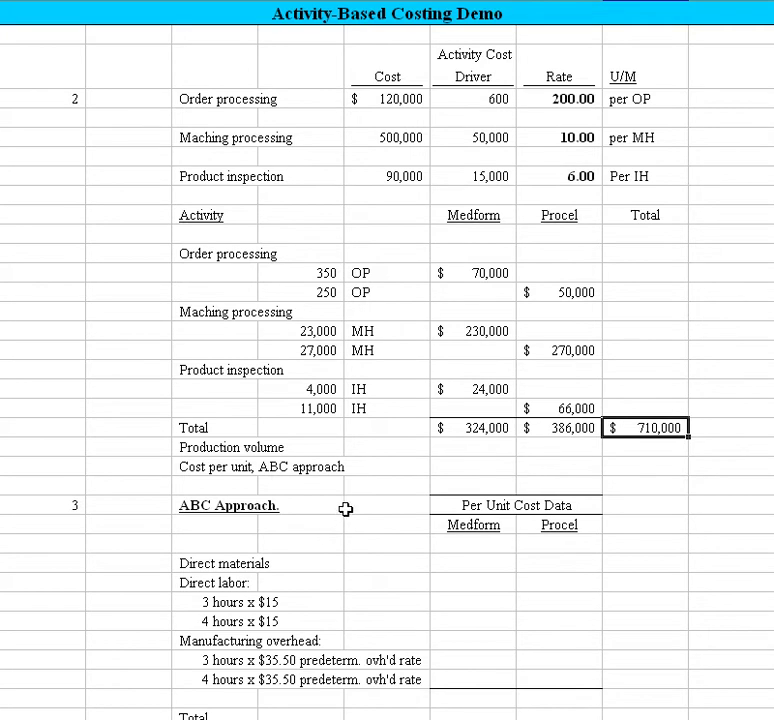
# Copy the Medform and Procel direct materials and direct labor amounts from the section 1 per-unit cost table
pyautogui.click(57, 505)
pyautogui.press('Right')
pyautogui.press('Right')
pyautogui.press('Right')
pyautogui.press('Right')
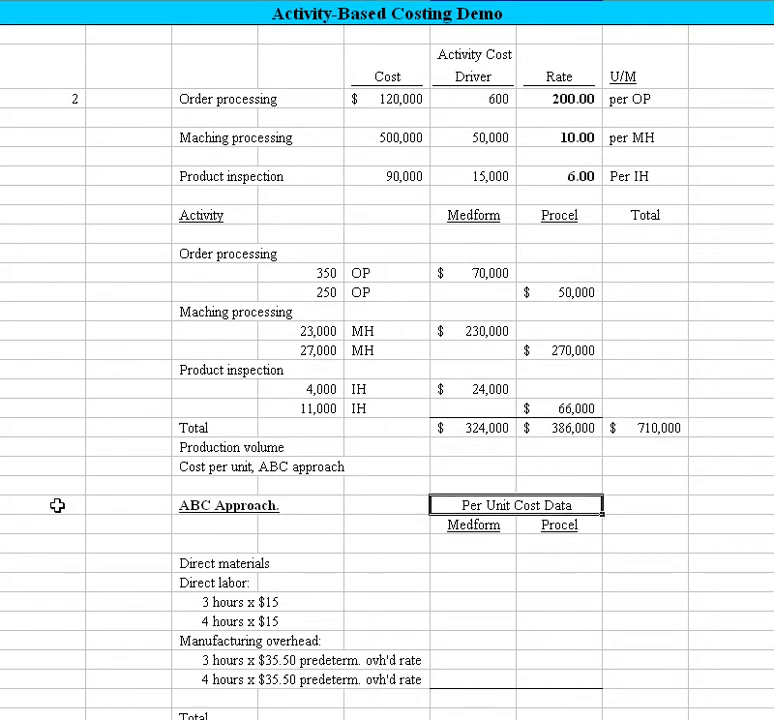
pyautogui.press('Down')
pyautogui.press('Down')
pyautogui.press('Down')
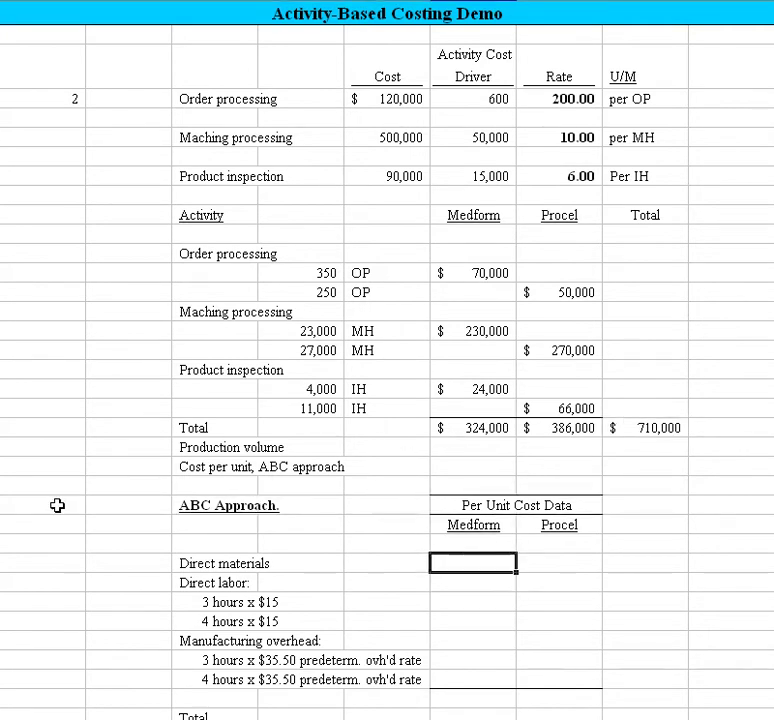
pyautogui.press('pageup')
pyautogui.press('Up')
pyautogui.press('Up')
pyautogui.press('Up')
pyautogui.press('Up')
pyautogui.press('Up')
pyautogui.press('Up')
pyautogui.press('Up')
pyautogui.press('Up')
pyautogui.press('Up')
pyautogui.press('Up')
pyautogui.press('Up')
pyautogui.press('Up')
pyautogui.press('Up')
pyautogui.press('Up')
pyautogui.press('Up')
pyautogui.press('Up')
pyautogui.press('Up')
pyautogui.press('Up')
pyautogui.press('Up')
pyautogui.press('Up')
pyautogui.press('Up')
pyautogui.press('Up')
pyautogui.press('Up')
pyautogui.press('Up')
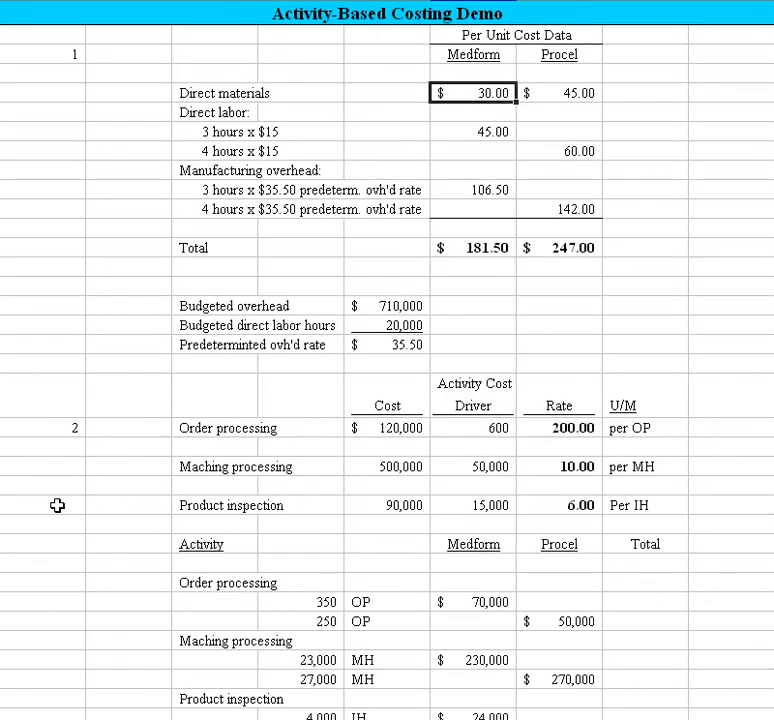
pyautogui.hotkey('shift', 'Right')
pyautogui.hotkey('shift', 'Right')
pyautogui.hotkey('shift', 'Left')
pyautogui.hotkey('shift', 'Down')
pyautogui.hotkey('shift', 'Down')
pyautogui.hotkey('shift', 'Down')
pyautogui.hotkey('shift', 'Down')
pyautogui.hotkey('shift', 'Down')
pyautogui.hotkey('shift', 'Down')
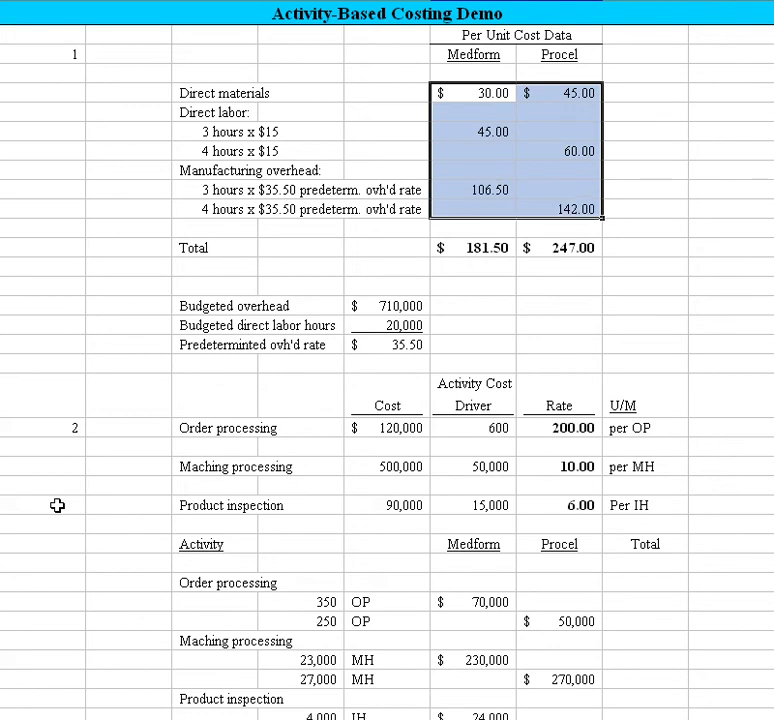
pyautogui.press('Up')
pyautogui.press('Down')
pyautogui.hotkey('shift', 'Right')
pyautogui.hotkey('shift', 'Down')
pyautogui.hotkey('shift', 'Down')
pyautogui.hotkey('shift', 'Down')
pyautogui.hotkey('ctrl', 'c')
# Paste the copied amounts into the ABC Approach table, starting at Medform's Direct materials cell, and review each pasted value
pyautogui.press('Down')
pyautogui.press('Down')
pyautogui.press('Down')
pyautogui.press('Down')
pyautogui.press('Down')
pyautogui.press('Down')
pyautogui.press('Down')
pyautogui.press('Down')
pyautogui.press('Down')
pyautogui.press('Down')
pyautogui.press('Down')
pyautogui.press('Down')
pyautogui.press('Down')
pyautogui.press('Down')
pyautogui.press('Down')
pyautogui.press('Down')
pyautogui.press('Down')
pyautogui.press('Down')
pyautogui.press('Down')
pyautogui.press('Down')
pyautogui.press('Down')
pyautogui.press('Down')
pyautogui.press('Down')
pyautogui.press('Down')
pyautogui.press('Down')
pyautogui.press('Down')
pyautogui.press('Down')
pyautogui.press('Down')
pyautogui.press('Down')
pyautogui.press('Down')
pyautogui.press('Down')
pyautogui.press('Down')
pyautogui.press('Down')
pyautogui.press('Down')
pyautogui.press('Down')
pyautogui.press('Down')
pyautogui.press('Down')
pyautogui.press('Down')
pyautogui.press('Down')
pyautogui.press('Down')
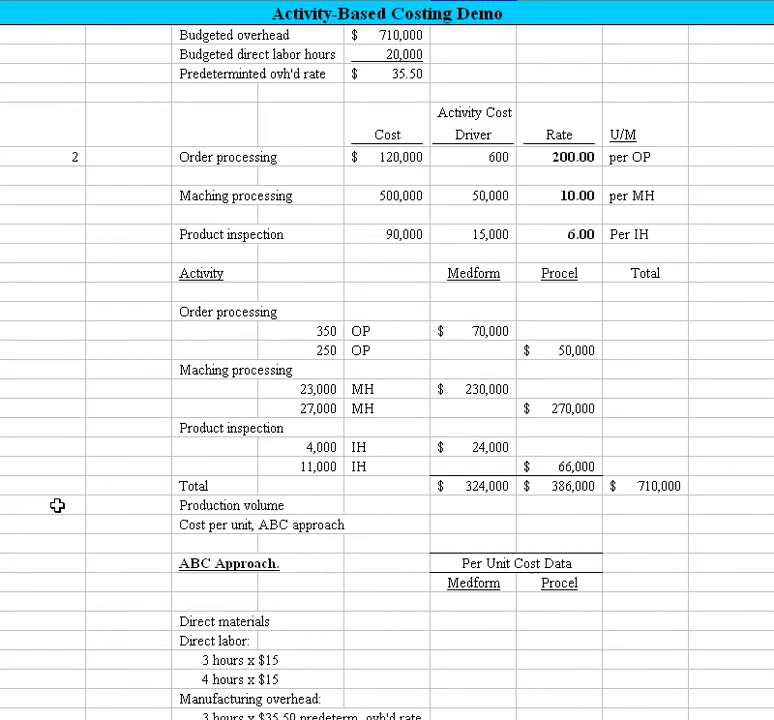
pyautogui.press('Up')
pyautogui.press('Up')
pyautogui.press('Up')
pyautogui.press('Up')
pyautogui.press('Up')
pyautogui.press('Up')
pyautogui.press('Up')
pyautogui.press('Up')
pyautogui.press('Up')
pyautogui.press('Up')
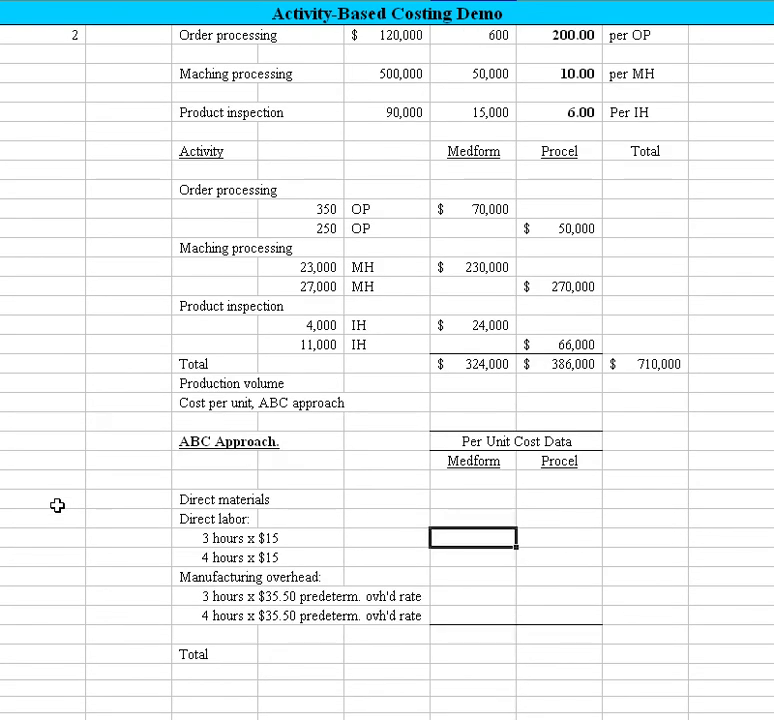
pyautogui.press('Up')
pyautogui.press('Up')
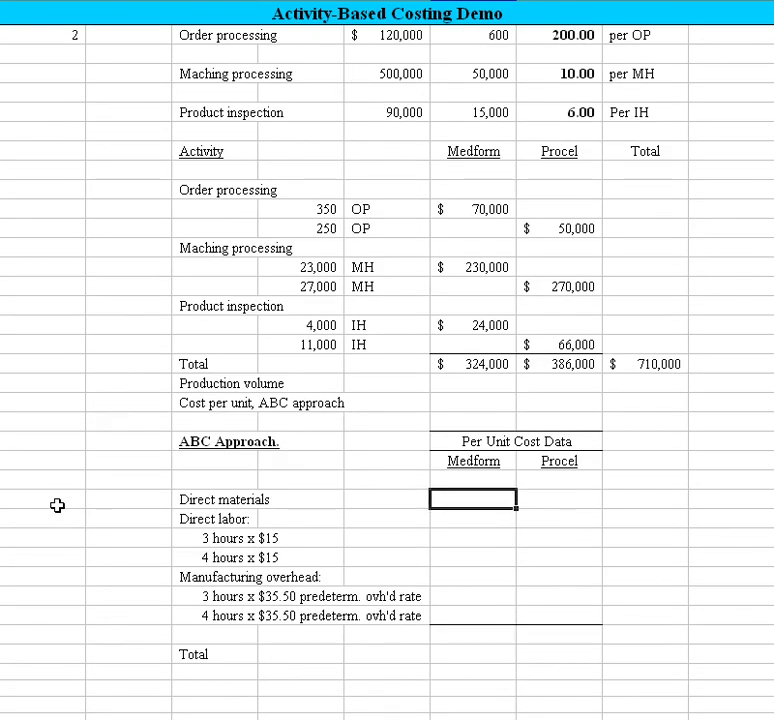
pyautogui.hotkey('ctrl', 'v')
pyautogui.press('Down')
pyautogui.press('Up')
pyautogui.press('Right')
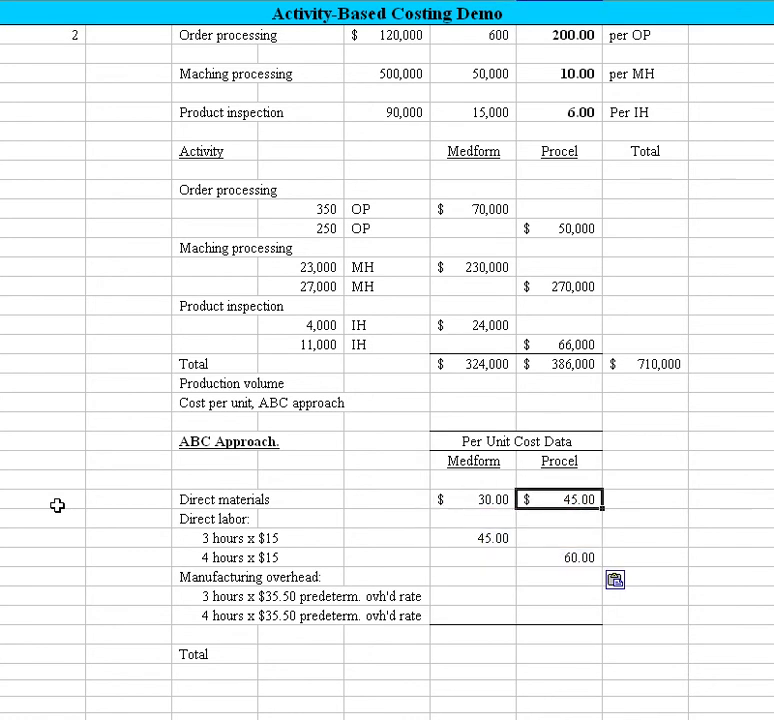
pyautogui.press('Down')
pyautogui.press('Left')
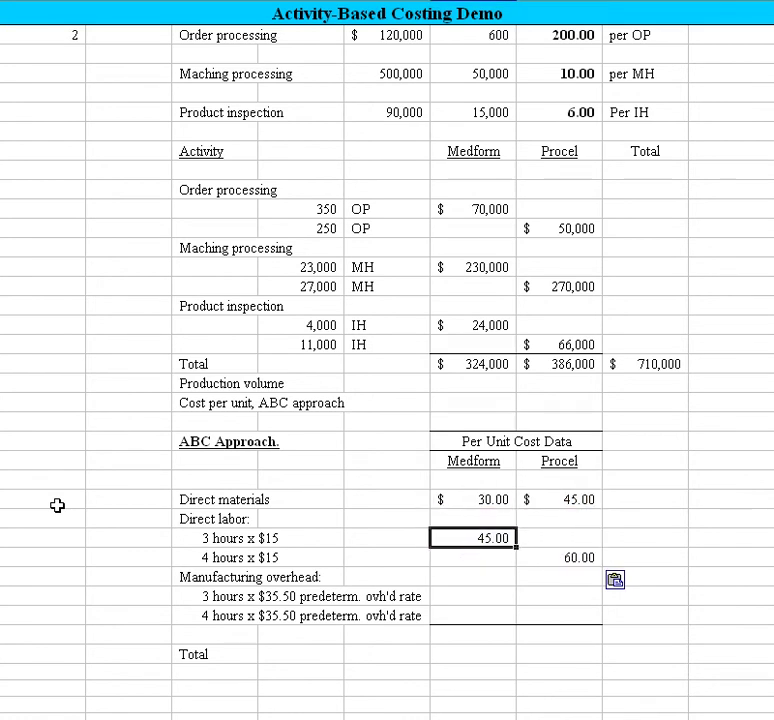
pyautogui.press('Down')
pyautogui.press('Right')
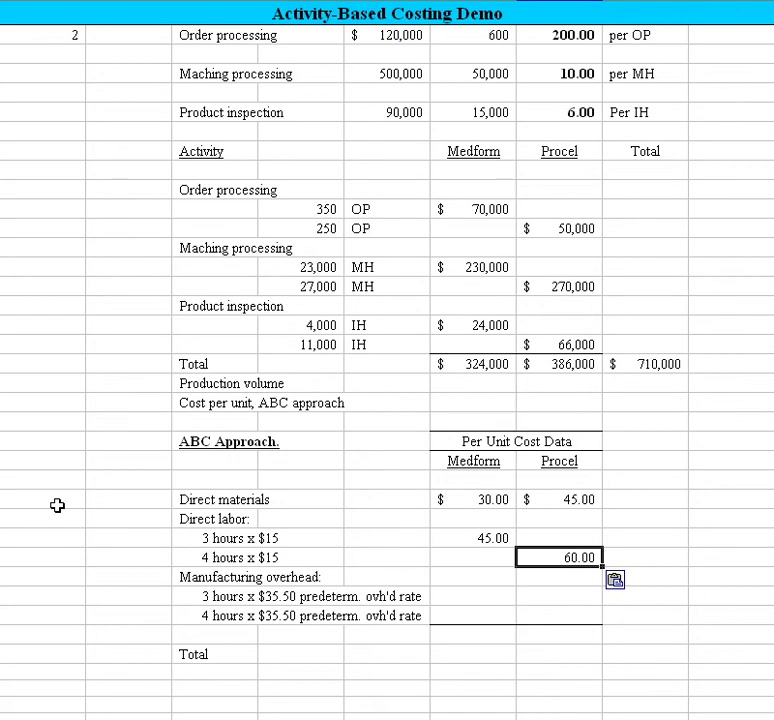
pyautogui.press('Left')
pyautogui.press('Down')
pyautogui.press('Down')
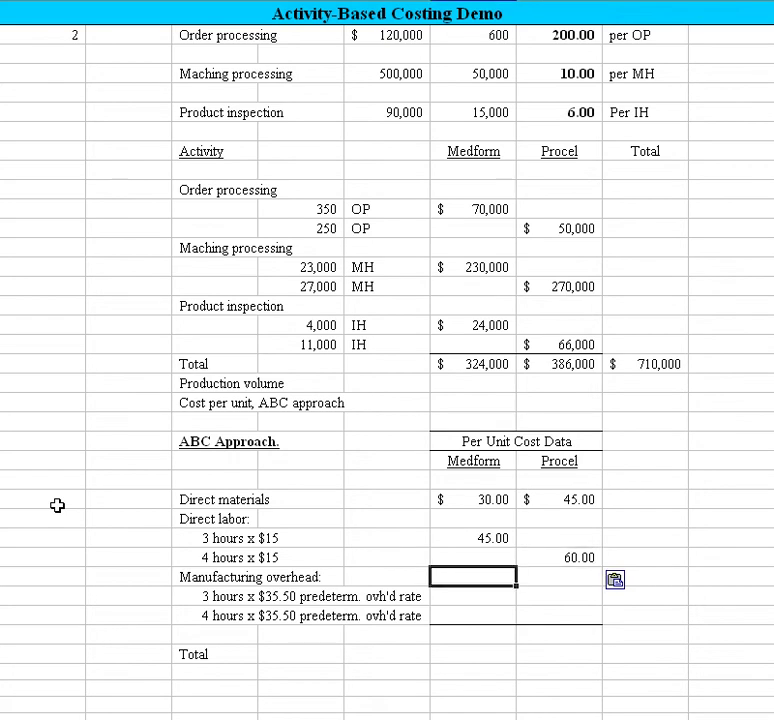
pyautogui.write('=')
pyautogui.press('Up')
pyautogui.press('Up')
pyautogui.press('Up')
pyautogui.press('Up')
pyautogui.press('Up')
pyautogui.press('Up')
pyautogui.press('Up')
pyautogui.press('Up')
pyautogui.press('Up')
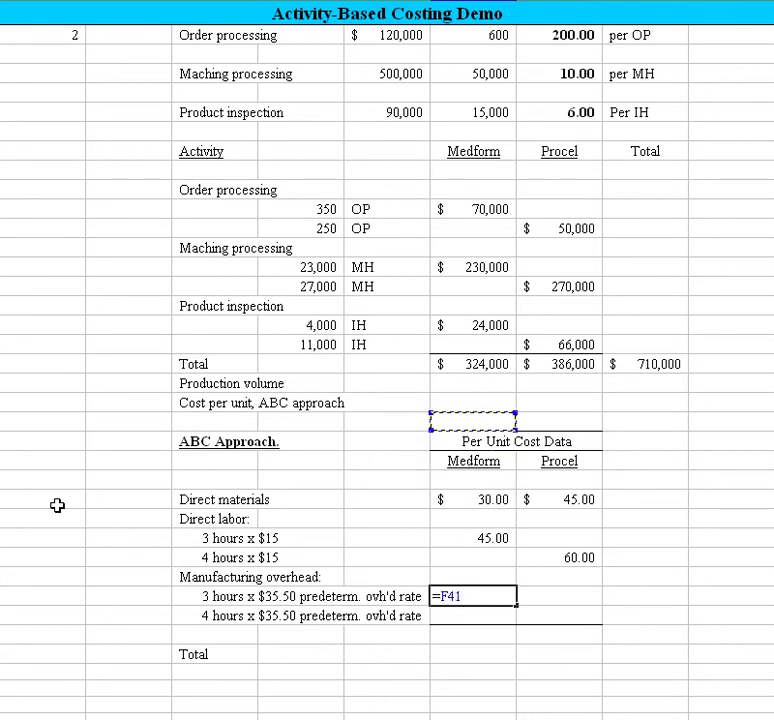
pyautogui.press('Escape')
# Look up the estimated production volumes in the problem statement and enter 2,500 for Medform and 3,125 for Procel in the Production volume row
pyautogui.press('Up')
pyautogui.press('Up')
pyautogui.press('Up')
pyautogui.press('Up')
pyautogui.press('Up')
pyautogui.press('Up')
pyautogui.press('Up')
pyautogui.press('Up')
pyautogui.press('Up')
pyautogui.press('Up')
pyautogui.press('Up')
pyautogui.press('Up')
pyautogui.press('Down')
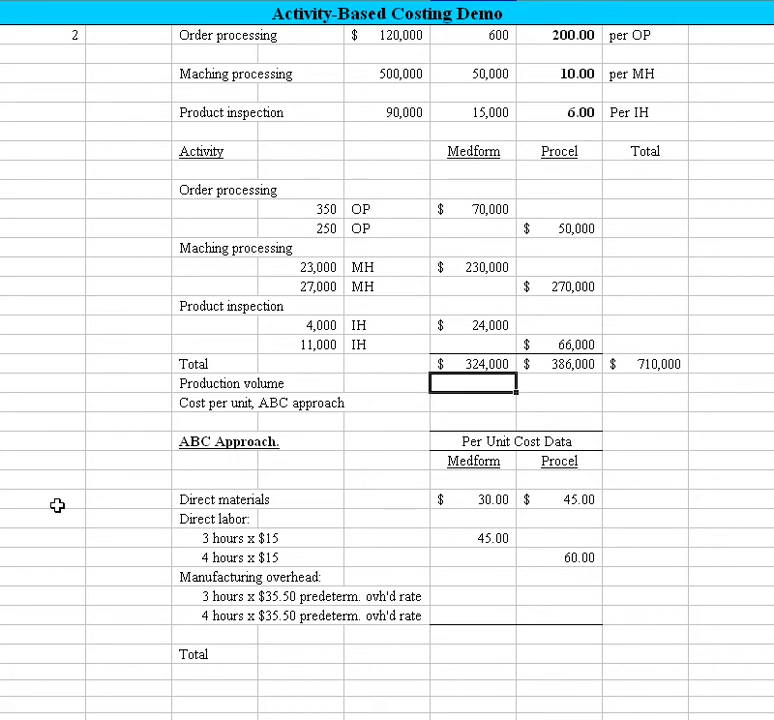
pyautogui.hotkey('ctrl', 'pageup')
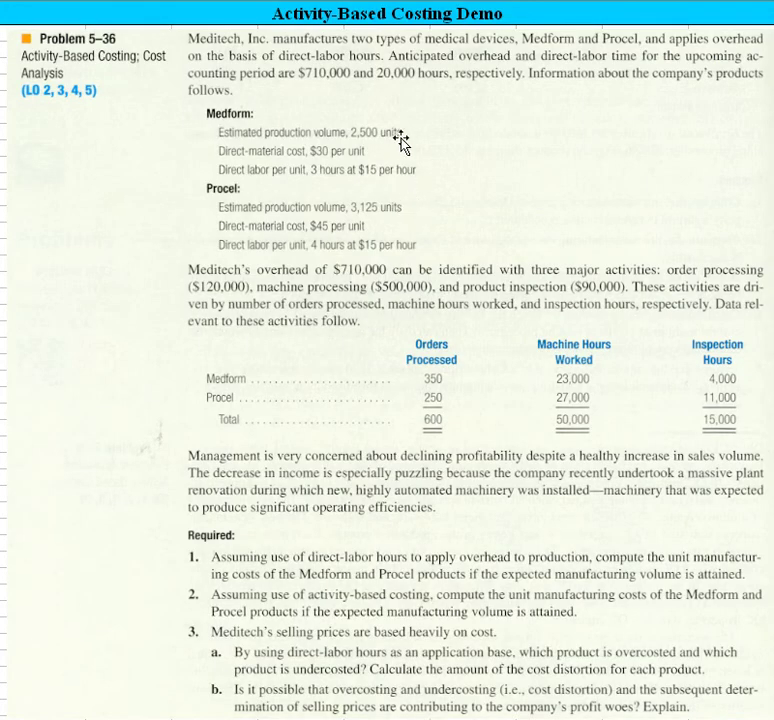
pyautogui.hotkey('alt', 'Tab')
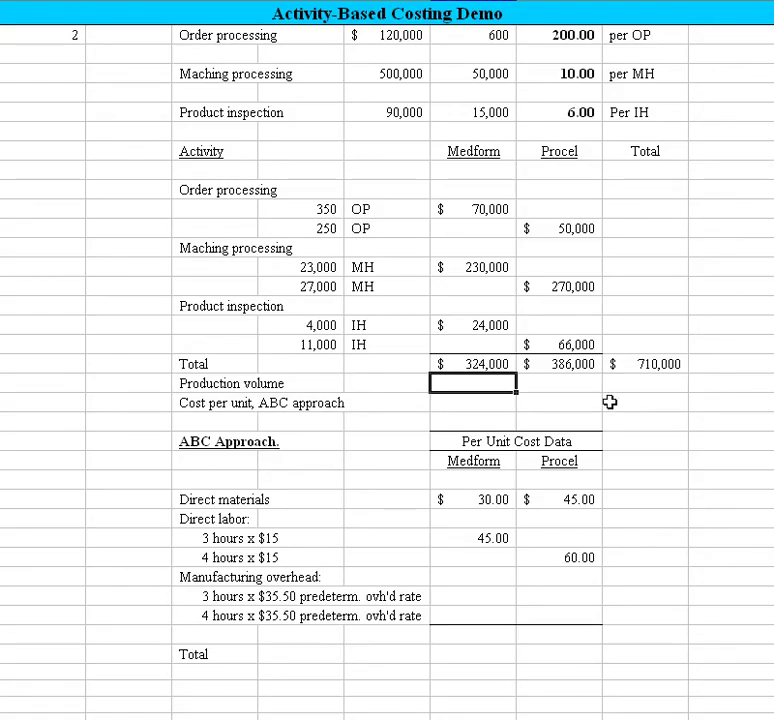
pyautogui.write('2500')
pyautogui.press('Tab')
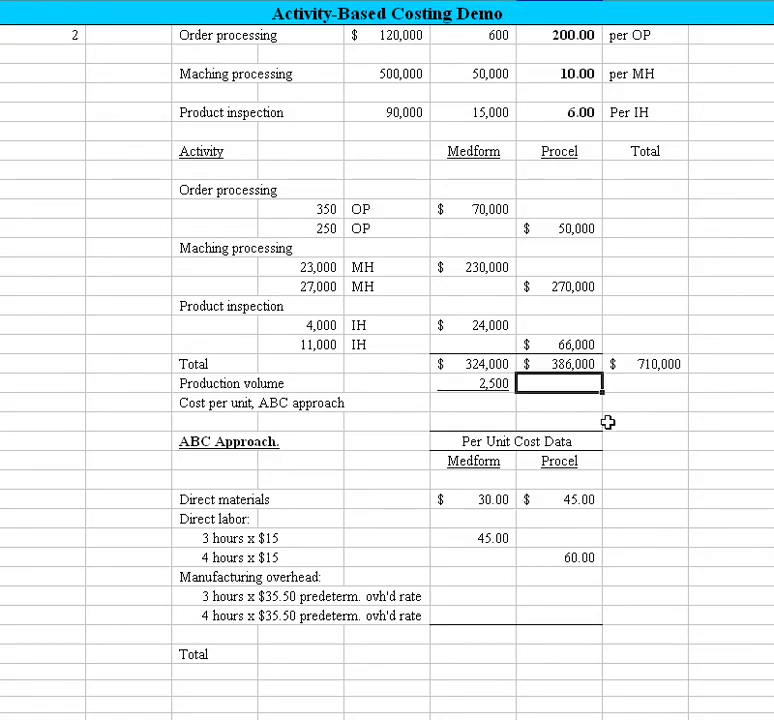
pyautogui.write('3,1')
pyautogui.write('25')
pyautogui.press('Return')
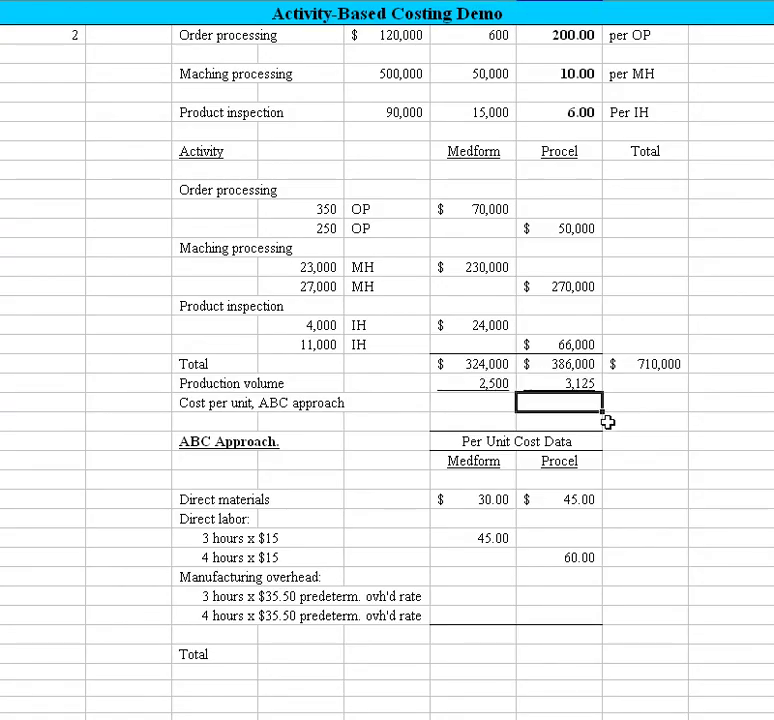
# Calculate Medform's cost per unit under the ABC approach by dividing its overhead total by its production volume
pyautogui.press('Left')
pyautogui.write('=')
pyautogui.press('Up')
pyautogui.press('Up')
pyautogui.write('/')
pyautogui.press('Up')
pyautogui.press('Return')
# Copy Medform's cost-per-unit formula to the Procel column of the same row
pyautogui.press('Up')
pyautogui.hotkey('ctrl', 'c')
pyautogui.press('Right')
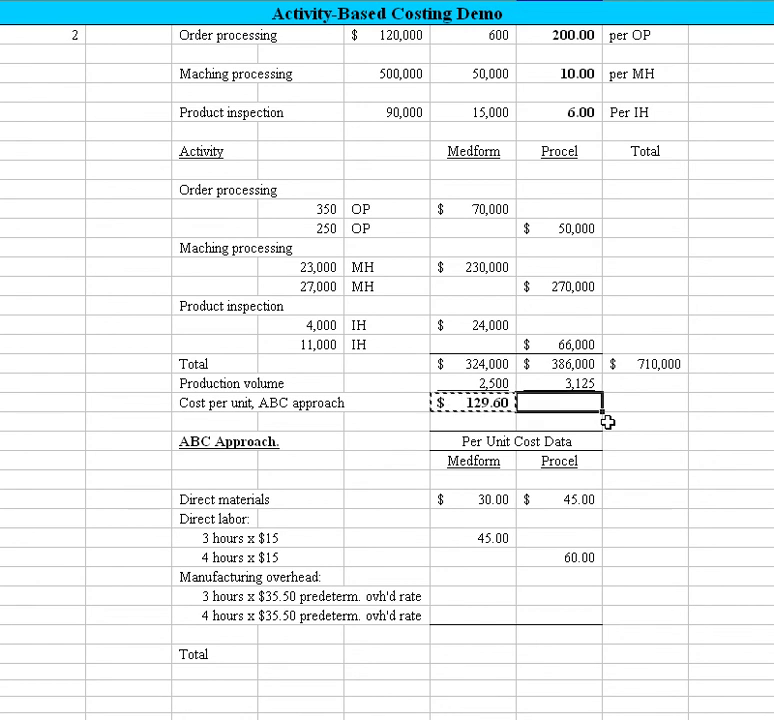
pyautogui.hotkey('ctrl', 'v')
pyautogui.press('Down')
pyautogui.press('Left')
pyautogui.press('Up')
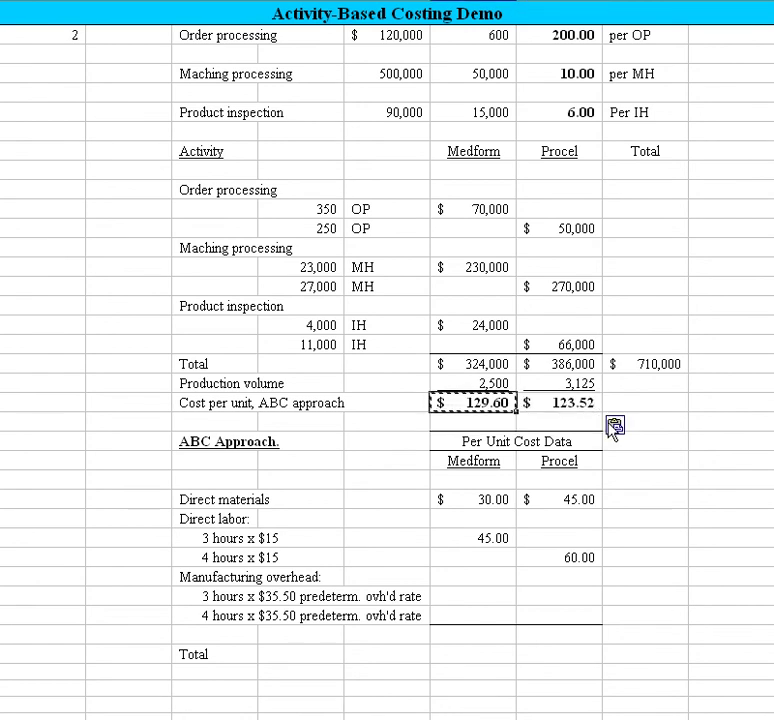
# Change the label of the cost-per-unit row below Production volume to "Ovh'd Cost per unit, ABC approach"
pyautogui.press('Right')
pyautogui.press('Left')
pyautogui.press('Left')
pyautogui.press('Left')
pyautogui.press('Left')
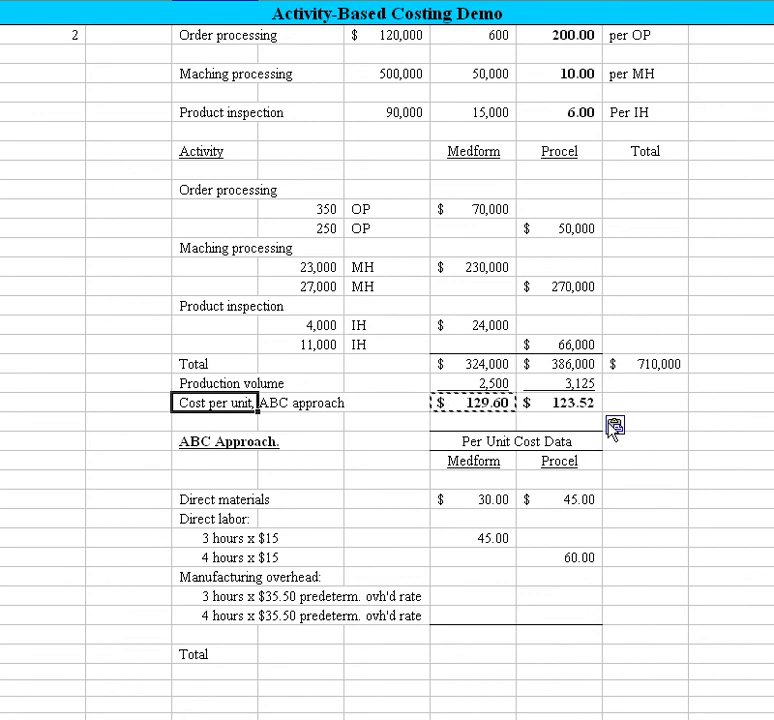
pyautogui.press('F2')
pyautogui.press('BackSpace')
pyautogui.press('BackSpace')
pyautogui.press('BackSpace')
pyautogui.press('BackSpace')
pyautogui.press('BackSpace')
pyautogui.press('BackSpace')
pyautogui.press('BackSpace')
pyautogui.press('BackSpace')
pyautogui.press('BackSpace')
pyautogui.press('BackSpace')
pyautogui.press('BackSpace')
pyautogui.press('BackSpace')
pyautogui.press('BackSpace')
pyautogui.press('BackSpace')
pyautogui.press('BackSpace')
pyautogui.press('BackSpace')
pyautogui.press('BackSpace')
pyautogui.press('BackSpace')
pyautogui.press('BackSpace')
pyautogui.press('BackSpace')
pyautogui.press('BackSpace')
pyautogui.press('BackSpace')
pyautogui.press('BackSpace')
pyautogui.press('BackSpace')
pyautogui.press('BackSpace')
pyautogui.press('BackSpace')
pyautogui.press('BackSpace')
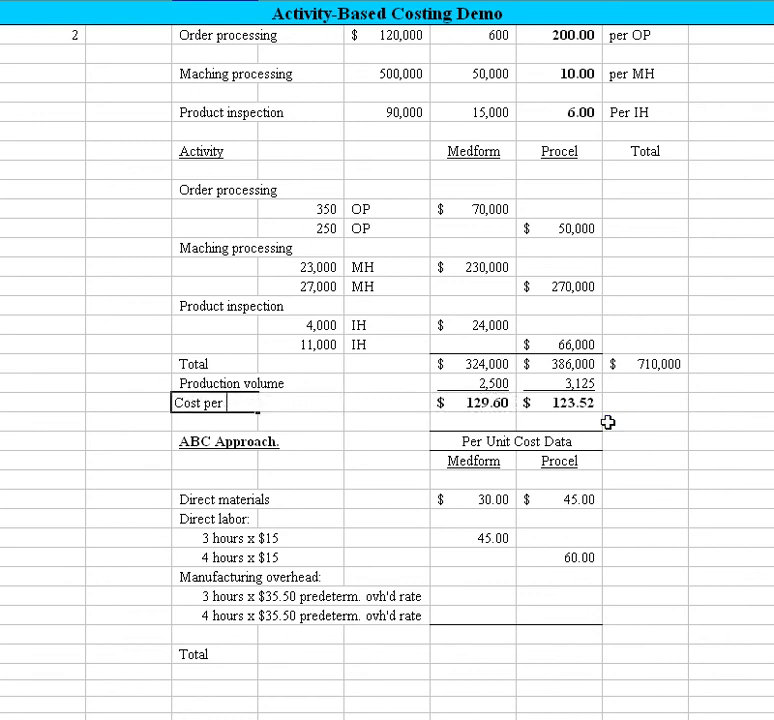
pyautogui.write('Ovh')
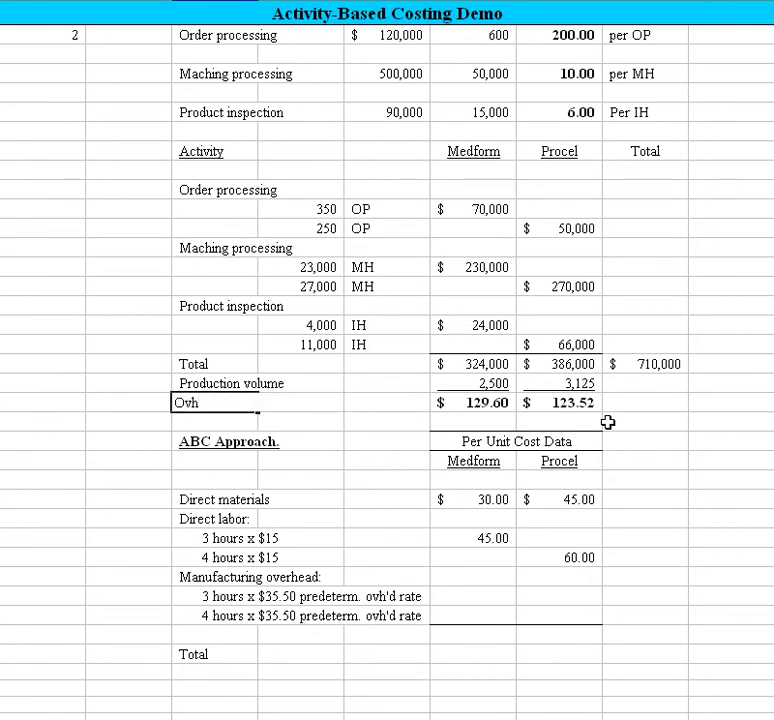
pyautogui.write("'d Cost per uni")
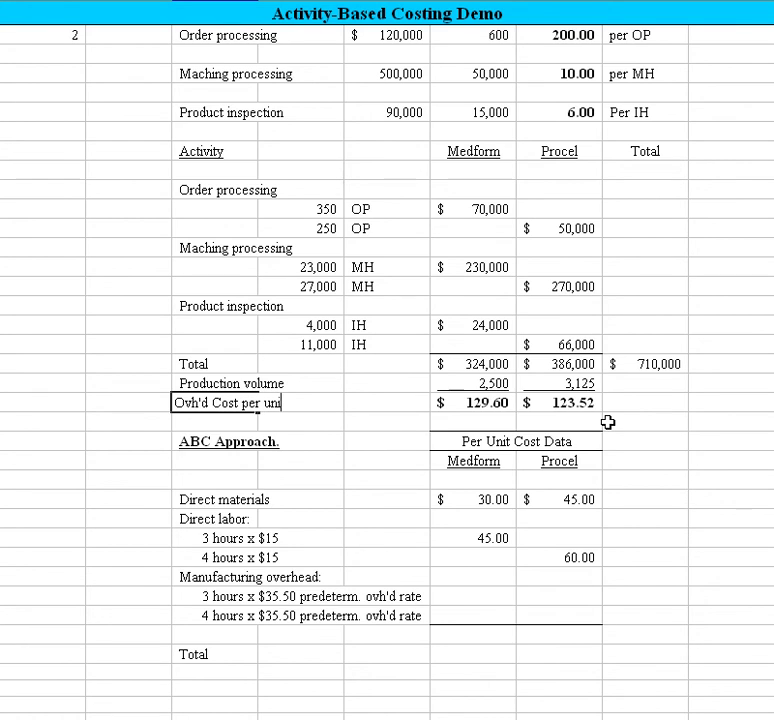
pyautogui.write('t, ABC ap')
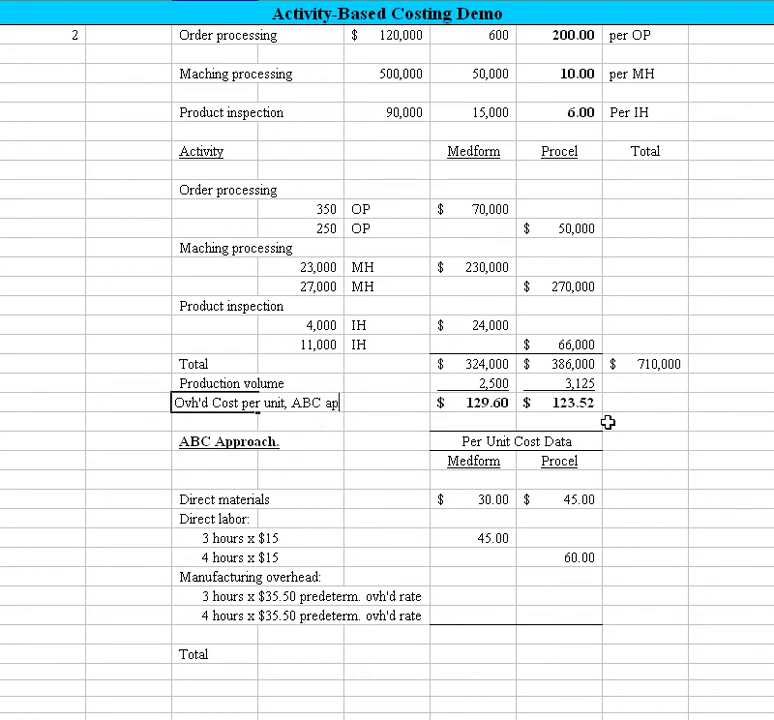
pyautogui.write('proach')
pyautogui.press('Return')
# Delete the two predetermined overhead rate labels under Manufacturing overhead in the ABC Approach table
pyautogui.press('Down')
pyautogui.press('Down')
pyautogui.press('Down')
pyautogui.press('Down')
pyautogui.press('Down')
pyautogui.press('Down')
pyautogui.press('Down')
pyautogui.press('Down')
pyautogui.press('Down')
pyautogui.press('Down')
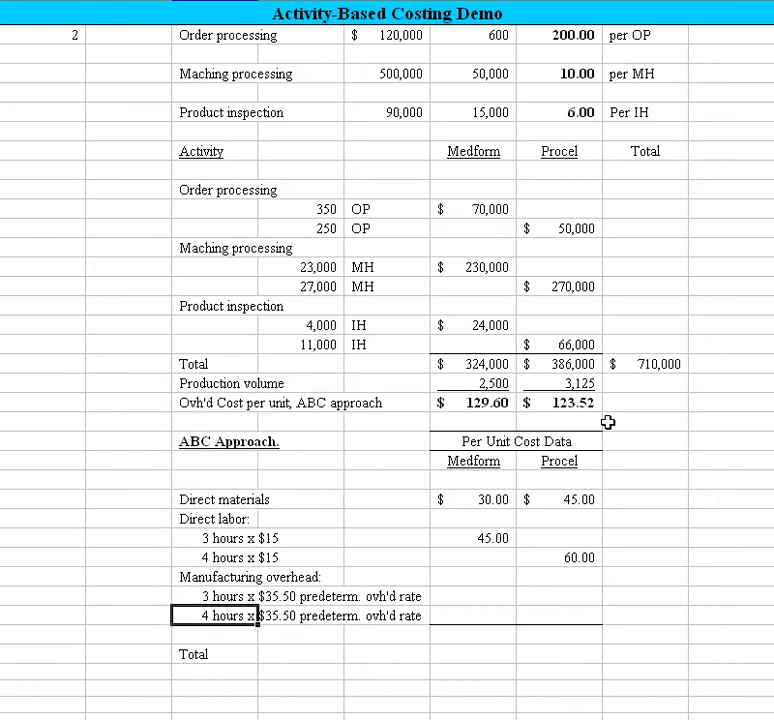
pyautogui.press('Up')
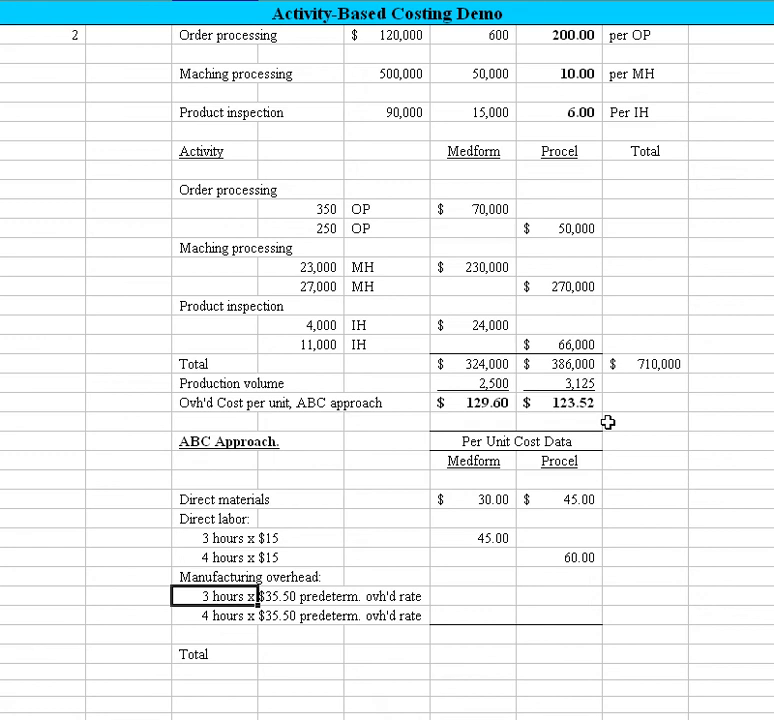
pyautogui.hotkey('shift', 'Down')
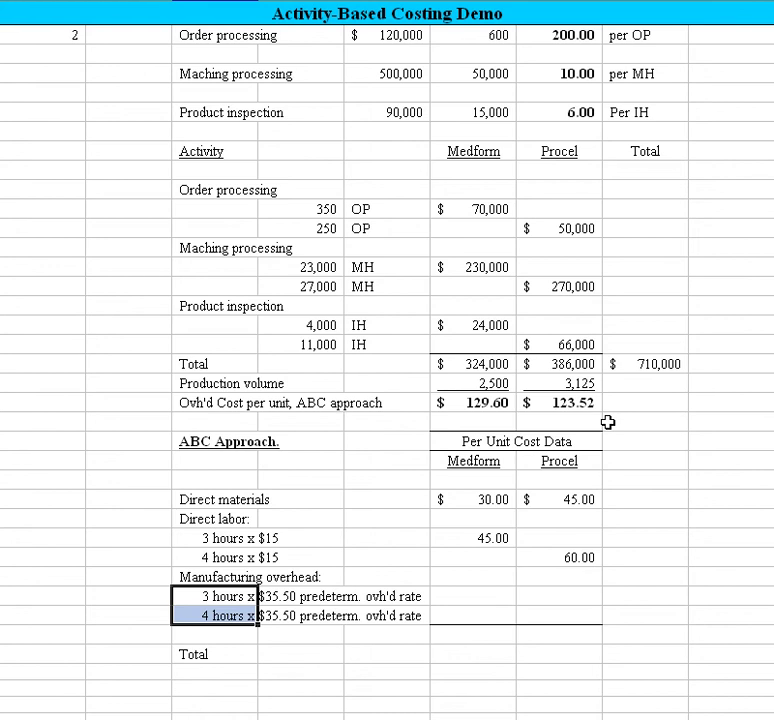
pyautogui.press('Delete')
# Link Medform's Manufacturing overhead cell in the ABC Approach table to its overhead cost per unit above
pyautogui.press('Up')
pyautogui.press('Right')
pyautogui.press('Right')
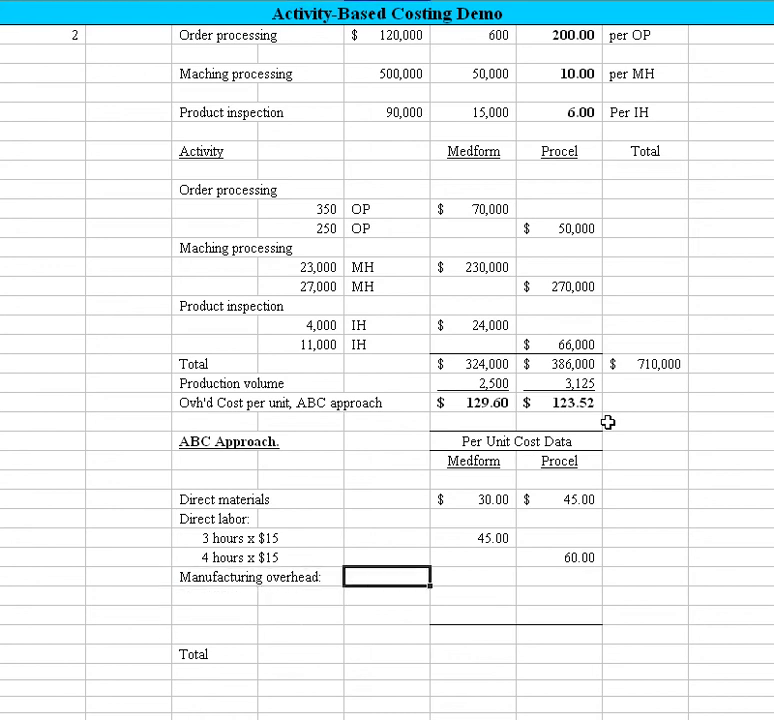
pyautogui.press('Right')
pyautogui.write('=')
pyautogui.press('Up')
pyautogui.press('Up')
pyautogui.press('Up')
pyautogui.press('Up')
pyautogui.press('Up')
pyautogui.press('Up')
pyautogui.press('Up')
pyautogui.press('Up')
pyautogui.press('Up')
pyautogui.hotkey('ctrl', 'Return')
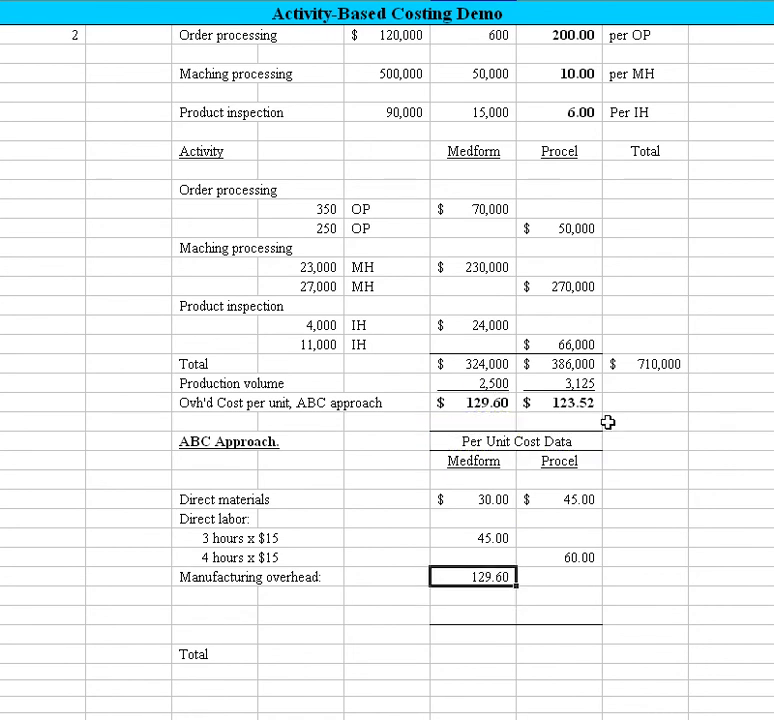
# Copy Medform's Manufacturing overhead formula to the Procel column of the same row
pyautogui.hotkey('ctrl', 'c')
pyautogui.press('Right')
pyautogui.hotkey('ctrl', 'v')
# Total Medform's per-unit costs in the ABC Approach table with a SUM from Direct materials down through Manufacturing overhead
pyautogui.press('Down')
pyautogui.press('Down')
pyautogui.press('Down')
pyautogui.press('Down')
pyautogui.press('Left')
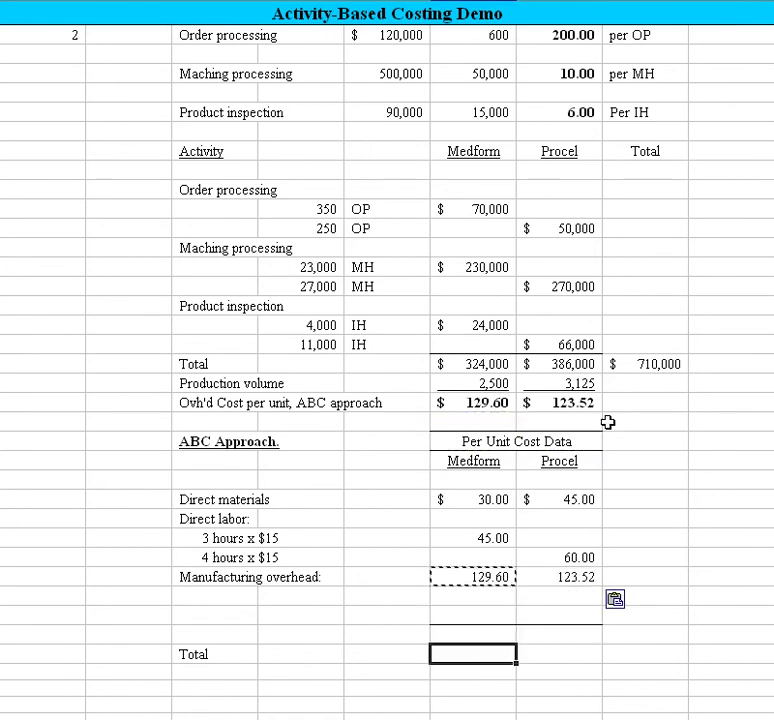
pyautogui.write('=sum(')
pyautogui.press('Up')
pyautogui.press('Up')
pyautogui.press('Up')
pyautogui.press('Up')
pyautogui.press('Up')
pyautogui.press('Up')
pyautogui.press('Up')
pyautogui.press('Up')
pyautogui.hotkey('shift', 'Down')
pyautogui.hotkey('shift', 'Down')
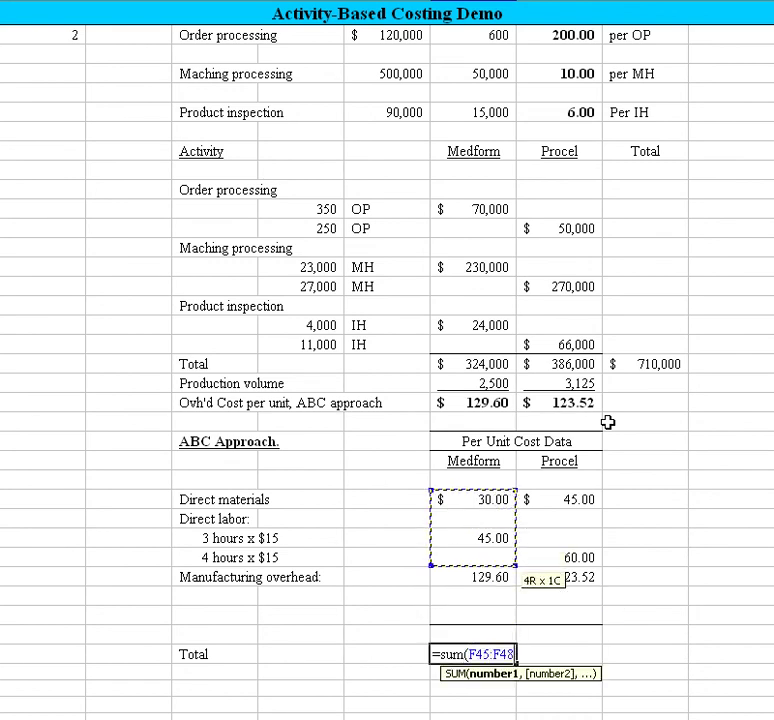
pyautogui.hotkey('shift', 'Down')
pyautogui.hotkey('shift', 'Down')
pyautogui.write(')')
pyautogui.press('Return')
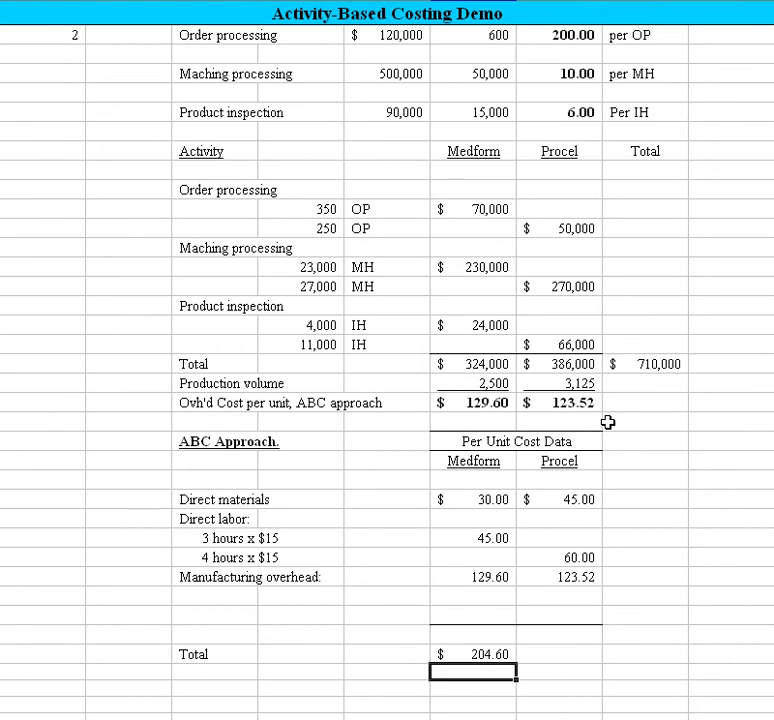
# Copy Medform's total formula to the Procel column of the ABC Approach table
pyautogui.press('Up')
pyautogui.hotkey('ctrl', 'c')
pyautogui.press('Right')
pyautogui.hotkey('ctrl', 'v')
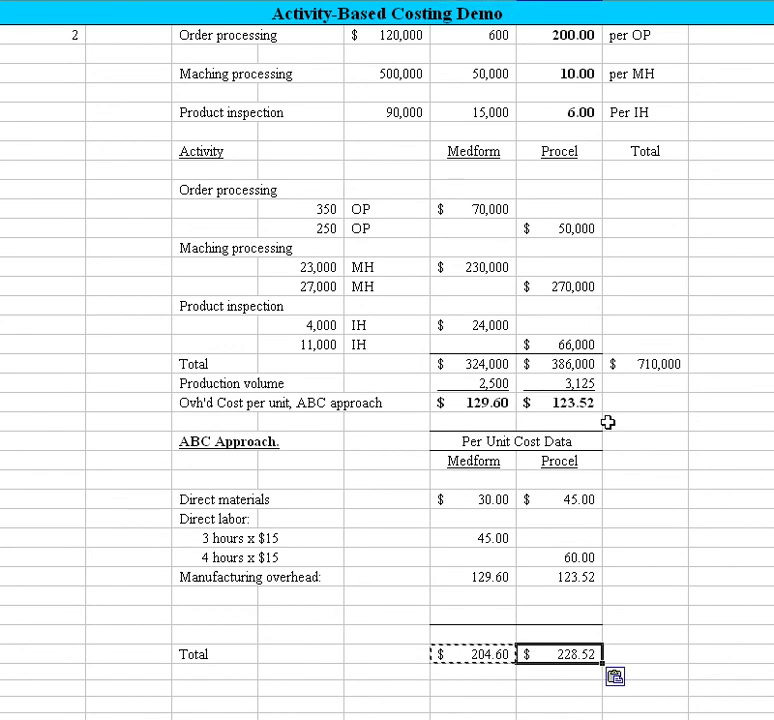
# Add the row label "Difference" two rows below the Total label of the ABC Approach table
pyautogui.press('Down')
pyautogui.press('Left')
pyautogui.press('Left')
pyautogui.press('Left')
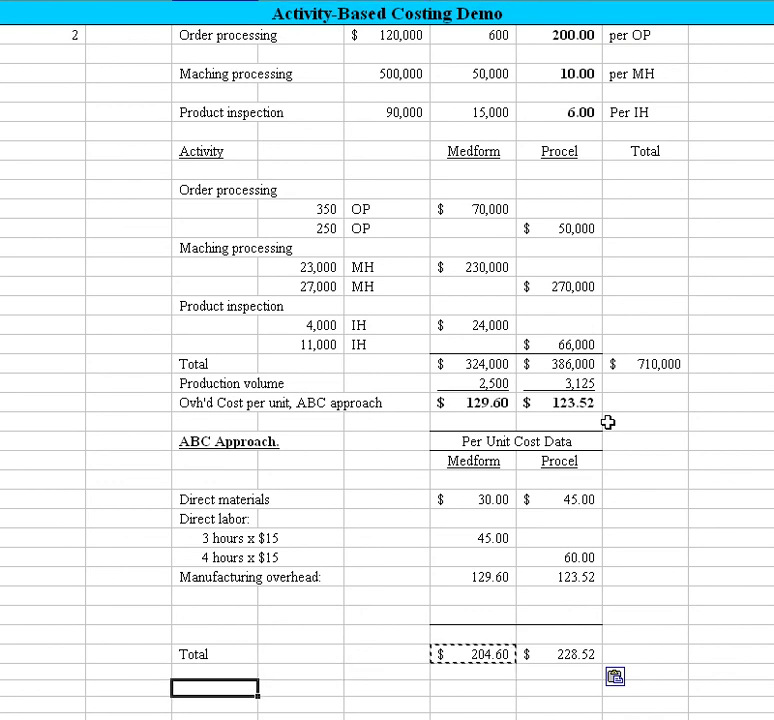
pyautogui.write('Difference')
pyautogui.press('Return')
pyautogui.press('Up')
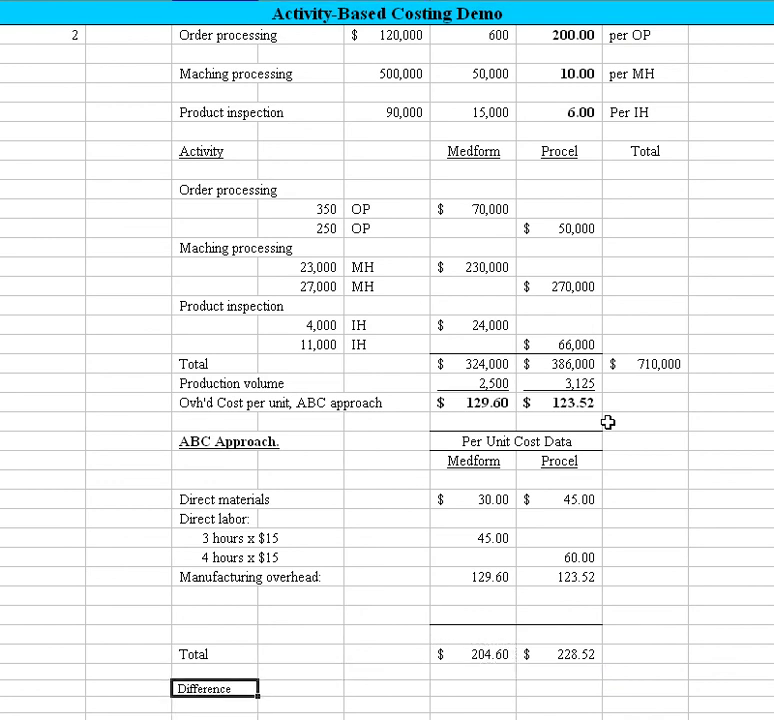
# Match the formatting of the Difference row and the rows beneath it to the table rows above
pyautogui.moveTo(2, 635); pyautogui.dragTo(2, 712)
pyautogui.click(145, 1)
pyautogui.click(114, 19)
pyautogui.moveTo(159, 698); pyautogui.dragTo(158, 705)
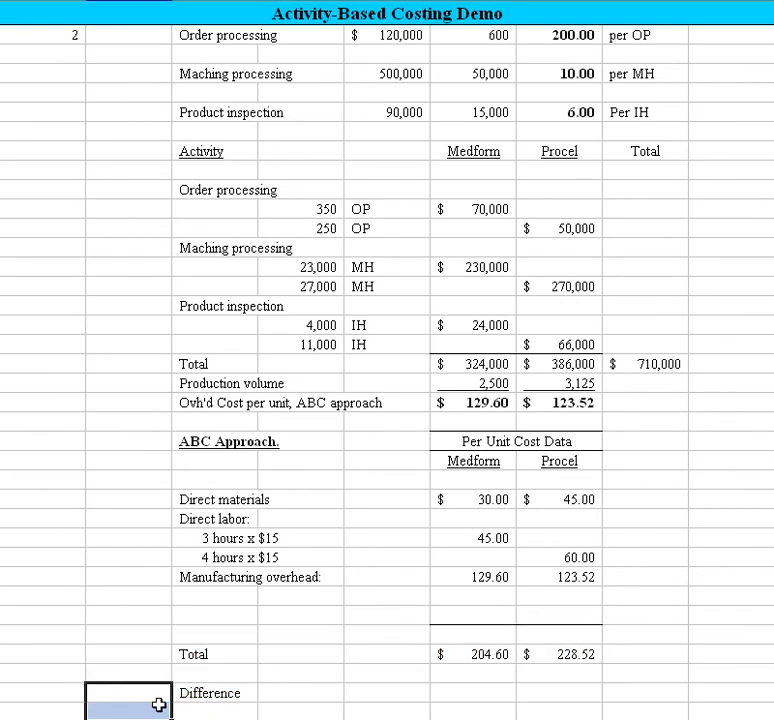
# Calculate Medform's difference by subtracting its ABC total from its traditional total with =F13-F53
pyautogui.press('Down')
pyautogui.press('Down')
pyautogui.scroll(-1, 158, 704)
pyautogui.press('Up')
pyautogui.press('Right')
pyautogui.press('Right')
pyautogui.press('Right')
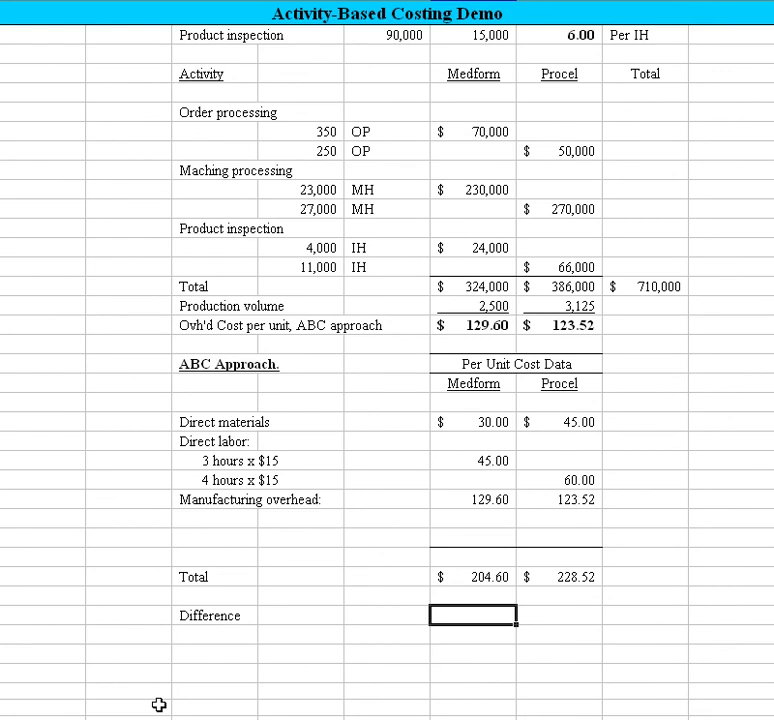
pyautogui.write('=')
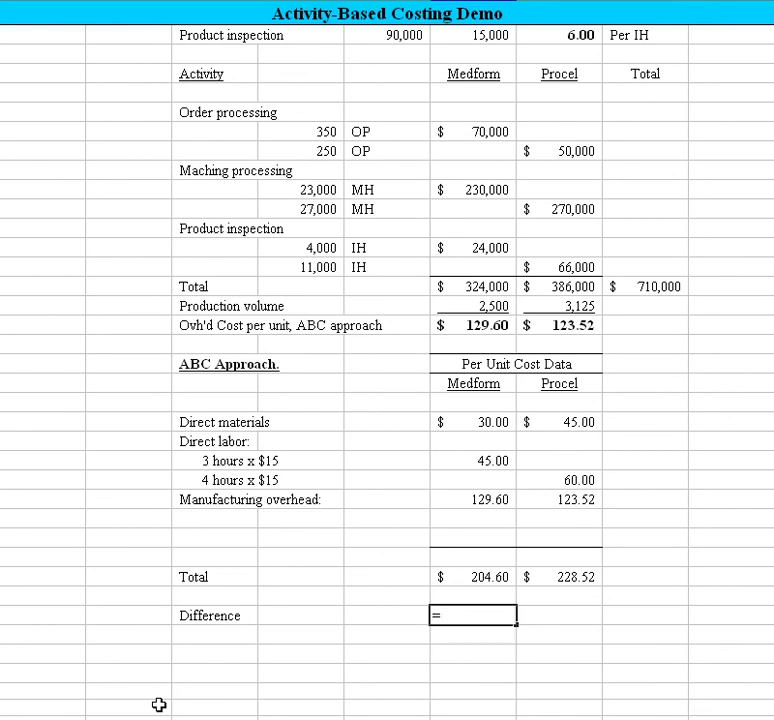
pyautogui.press('pageup')
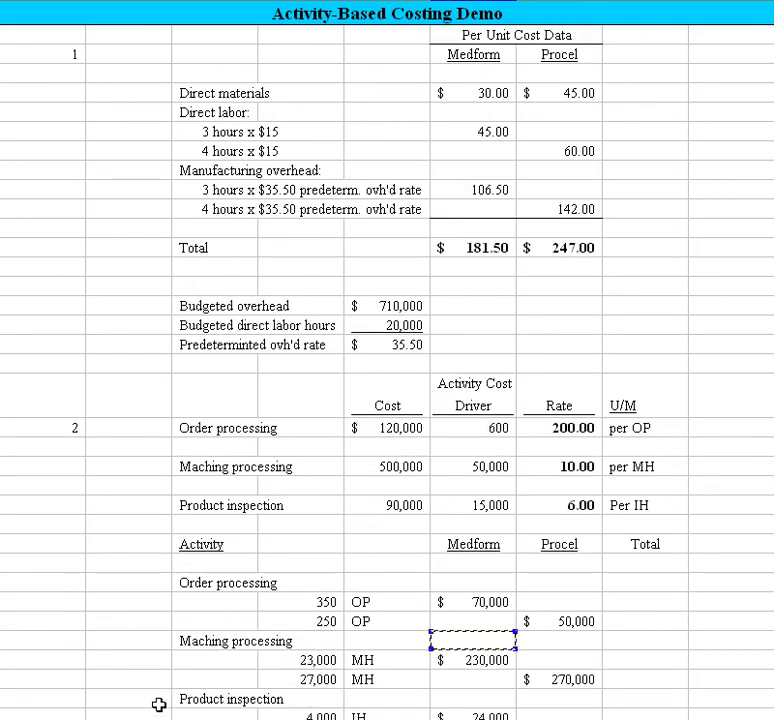
pyautogui.click(472, 247)
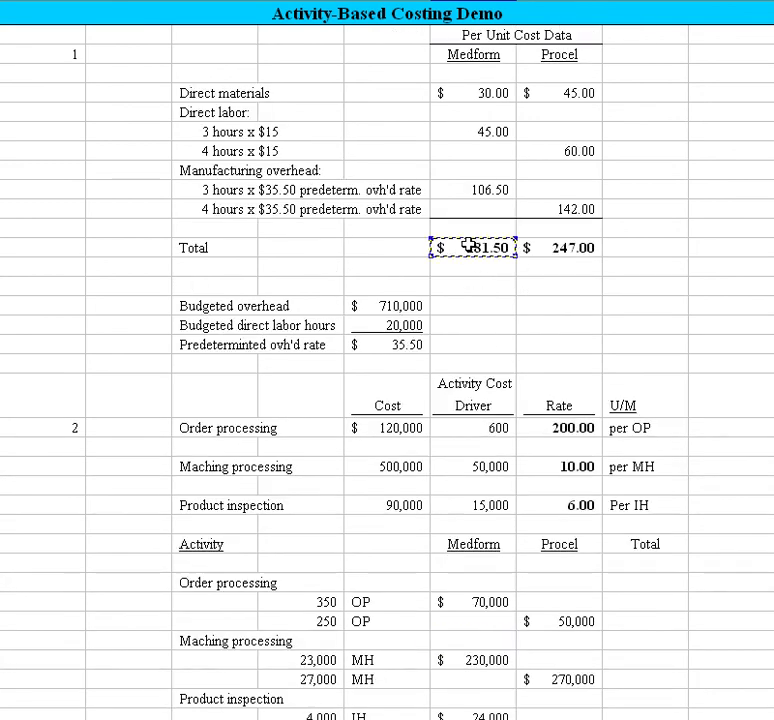
pyautogui.scroll(-9, 470, 290)
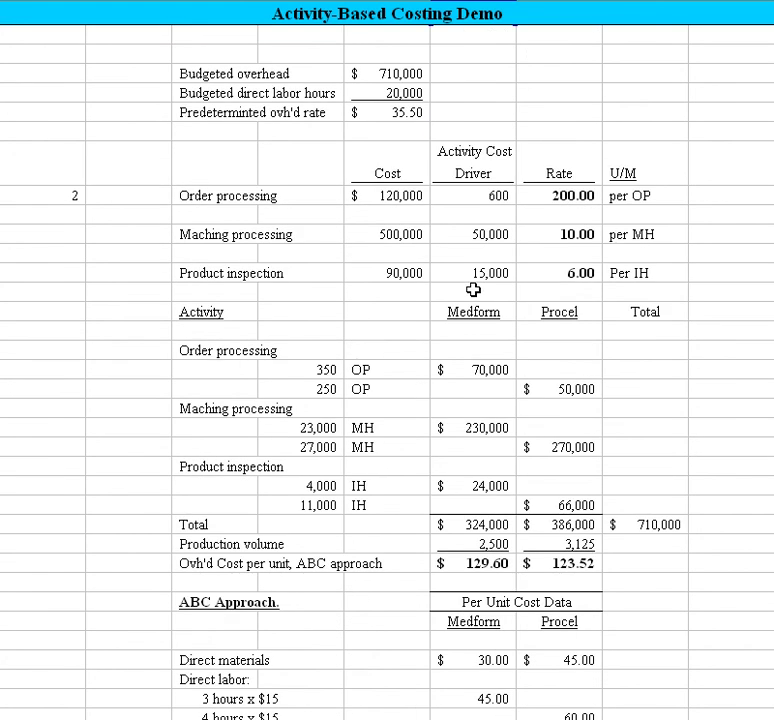
pyautogui.click(480, 499)
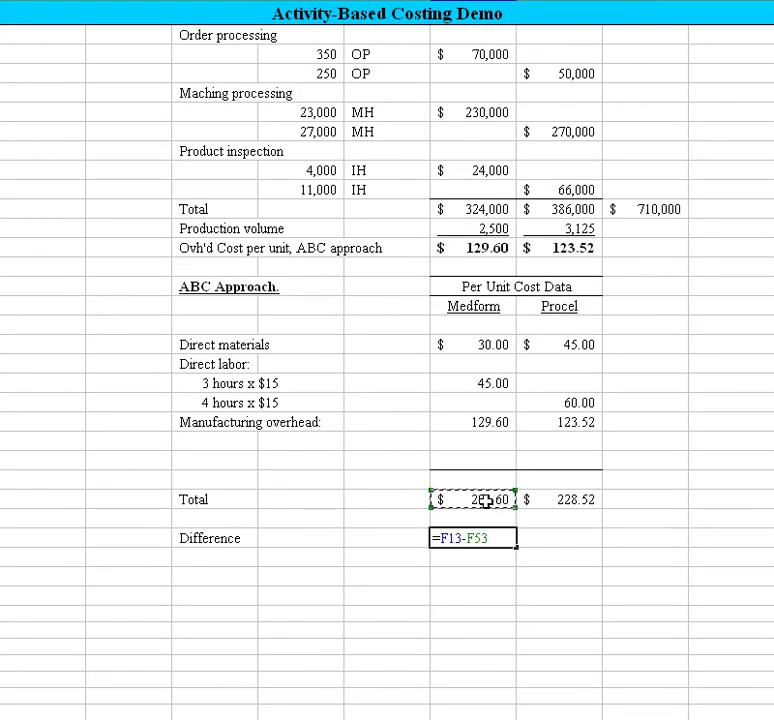
pyautogui.press('Return')
# Copy Medform's difference formula to the Procel column of the Difference row
pyautogui.hotkey('ctrl', 'c')
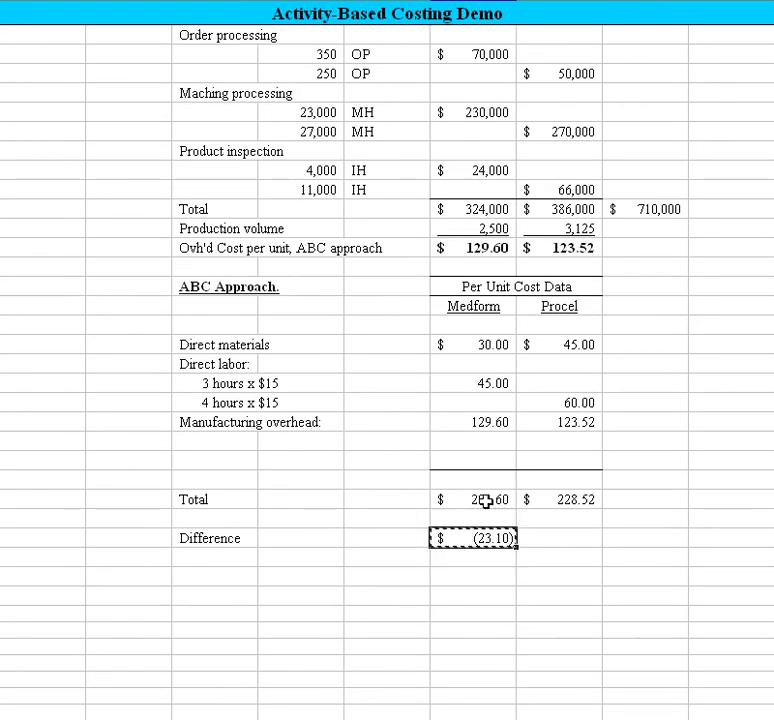
pyautogui.press('Right')
pyautogui.hotkey('ctrl', 'v')
pyautogui.press('Left')
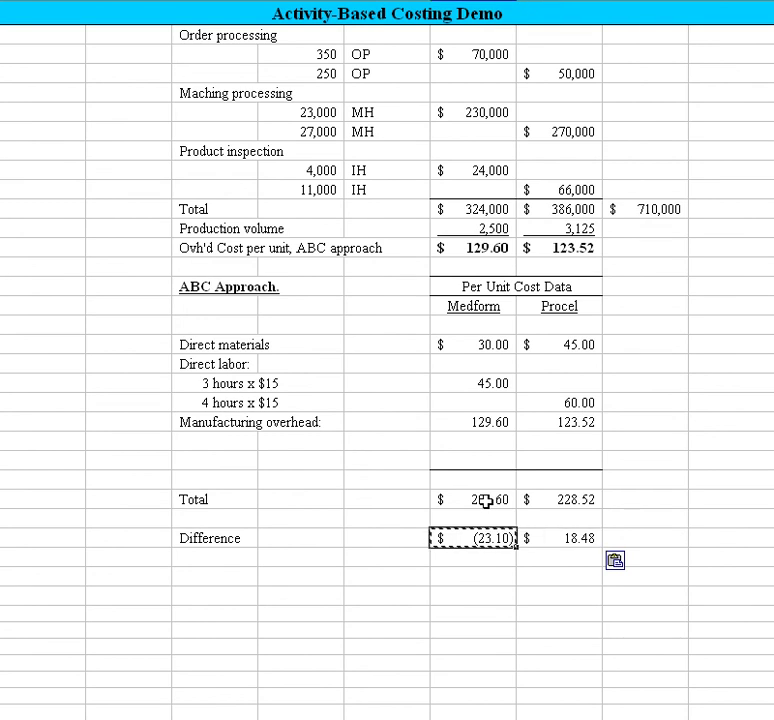
# Compare the differences with the totals in both tables and enter the note "undercosted" beneath Procel's difference
pyautogui.press('Down')
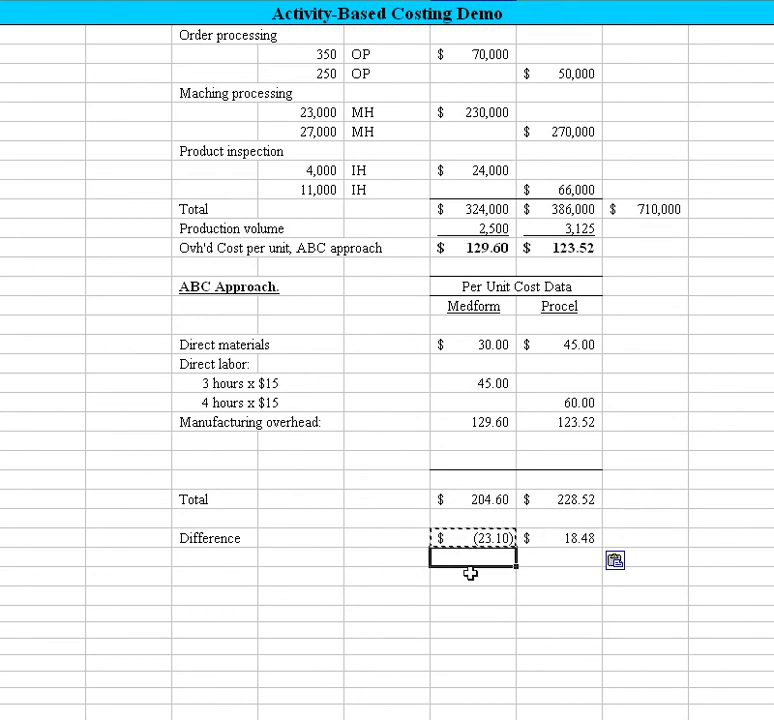
pyautogui.click(393, 562)
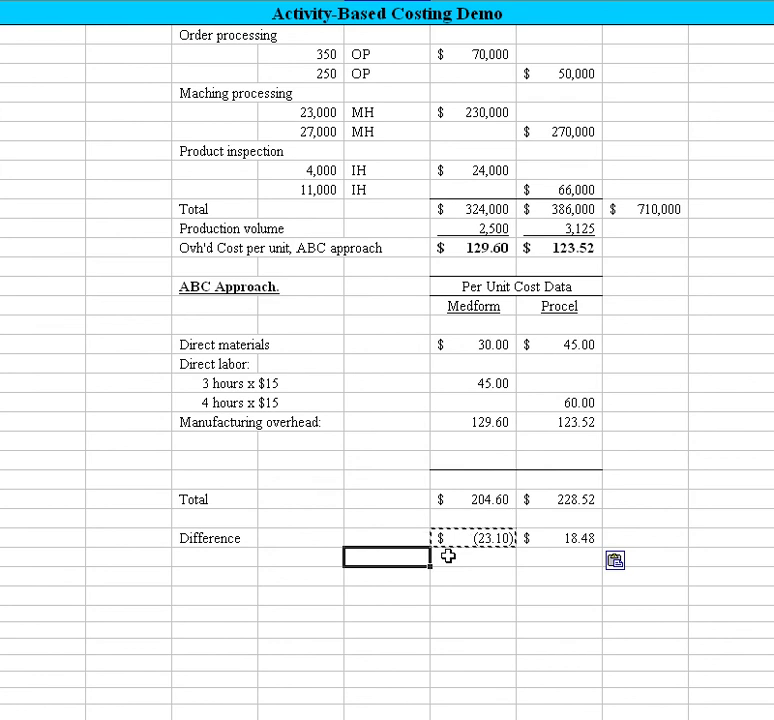
pyautogui.scroll(7, 447, 556)
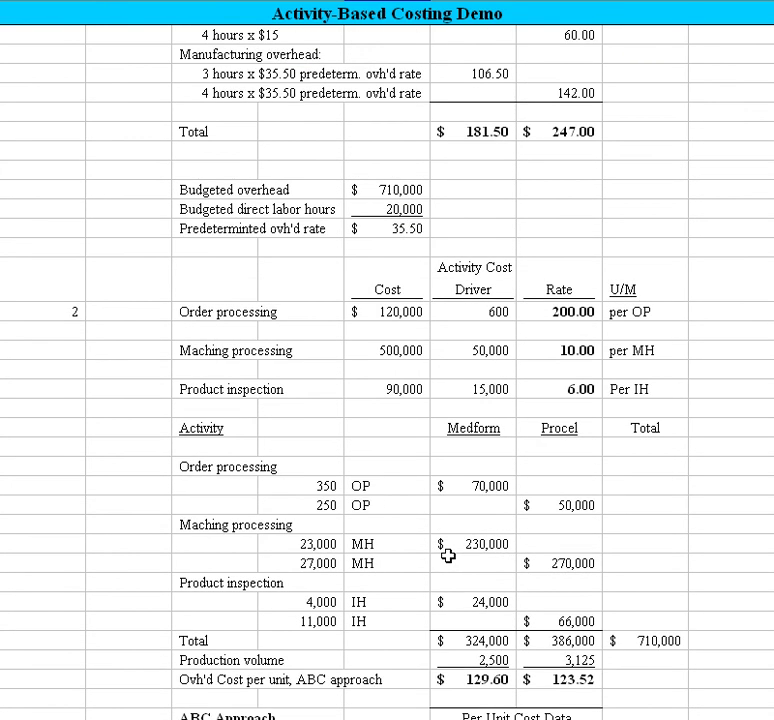
pyautogui.scroll(-4, 450, 560)
pyautogui.scroll(-1, 453, 567)
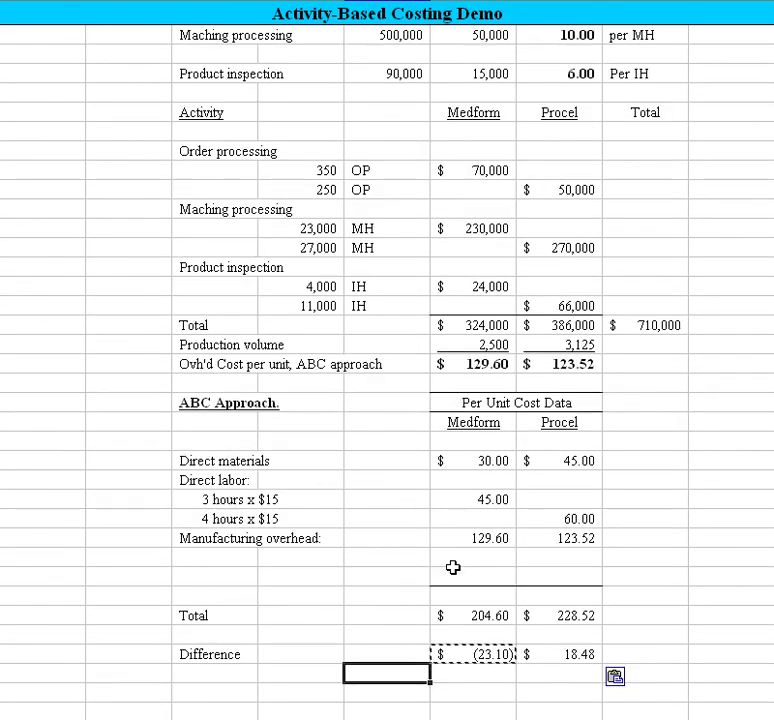
pyautogui.click(598, 675)
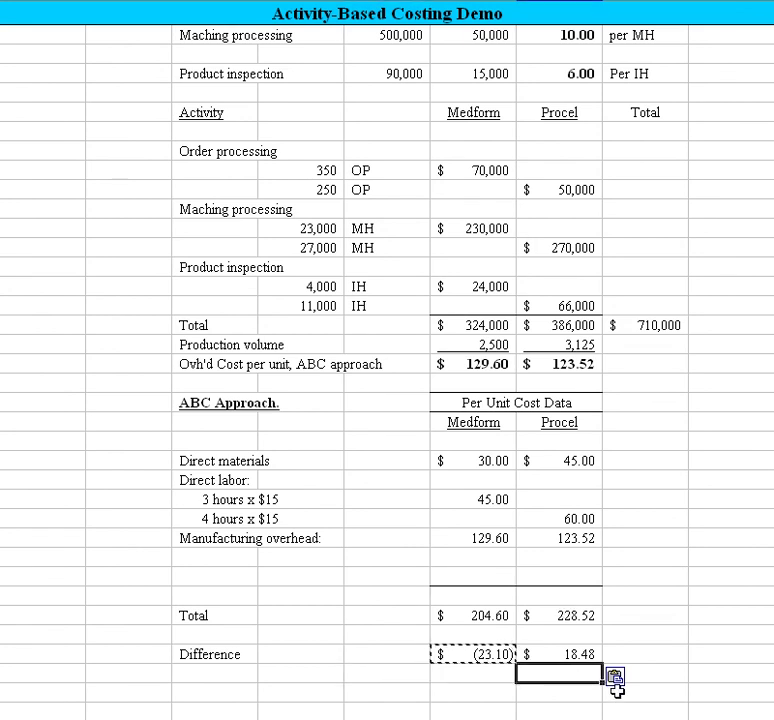
pyautogui.write('undercostted')
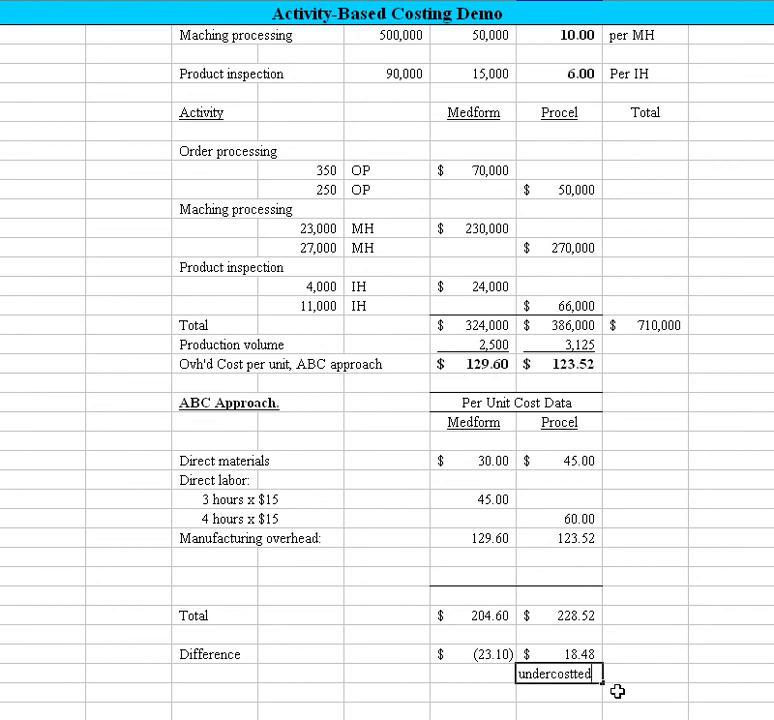
pyautogui.press('BackSpace')
pyautogui.press('BackSpace')
pyautogui.press('BackSpace')
pyautogui.write('ted')
pyautogui.press('Return')
pyautogui.press('Up')
pyautogui.press('Left')
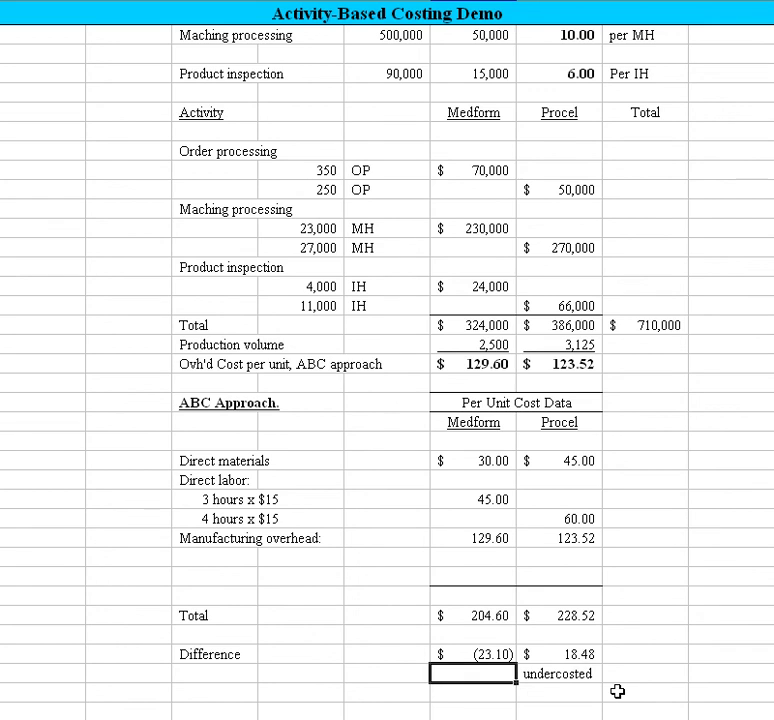
# Recheck Procel's totals under the traditional and ABC approaches against the note beneath its difference
pyautogui.press('Right')
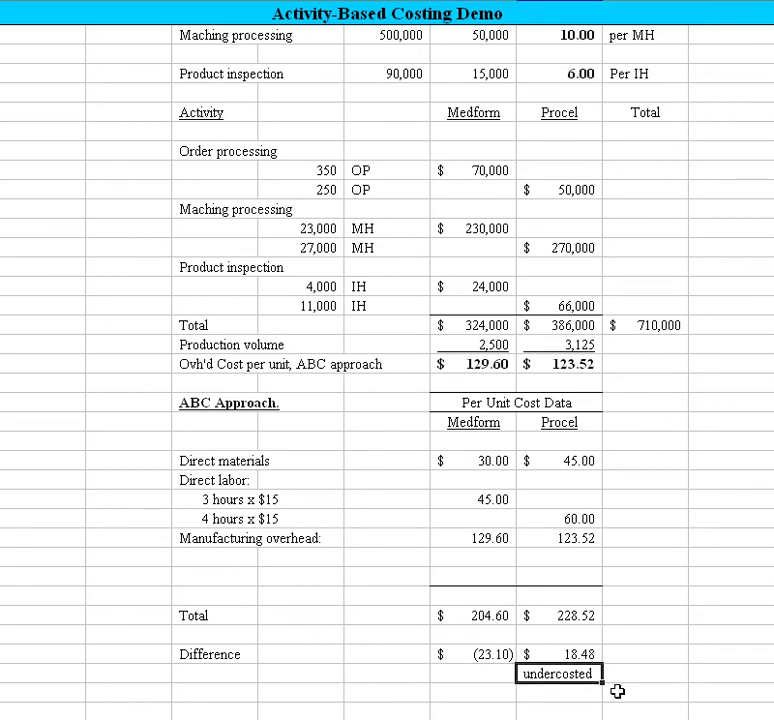
pyautogui.press('pageup')
pyautogui.press('pagedown')
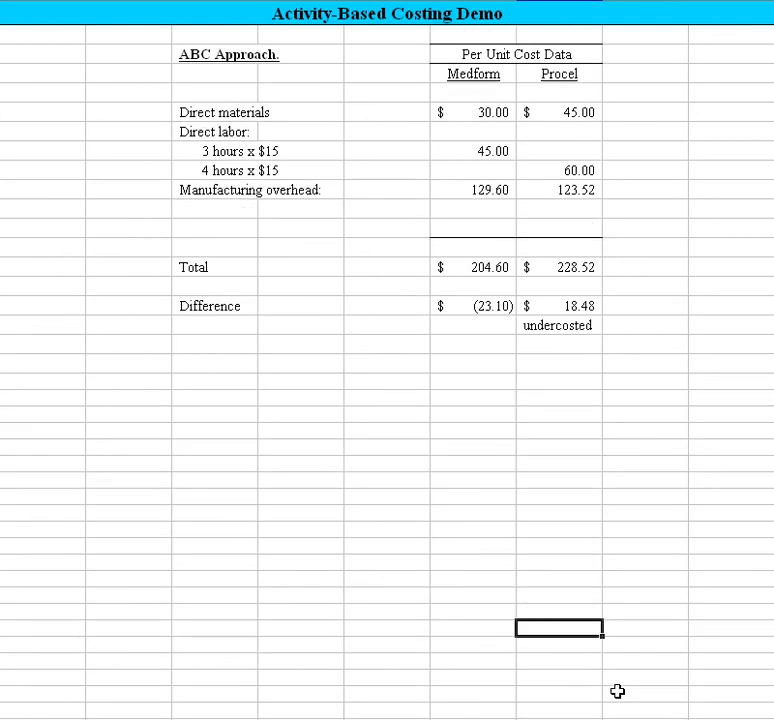
pyautogui.press('Up')
pyautogui.press('Up')
pyautogui.press('Up')
pyautogui.press('Up')
pyautogui.press('Up')
pyautogui.press('Up')
pyautogui.press('Up')
pyautogui.press('Up')
pyautogui.press('Up')
pyautogui.press('Up')
pyautogui.press('Up')
pyautogui.press('Up')
pyautogui.press('Up')
pyautogui.press('Up')
pyautogui.press('Up')
pyautogui.press('Up')
pyautogui.press('Up')
pyautogui.press('Up')
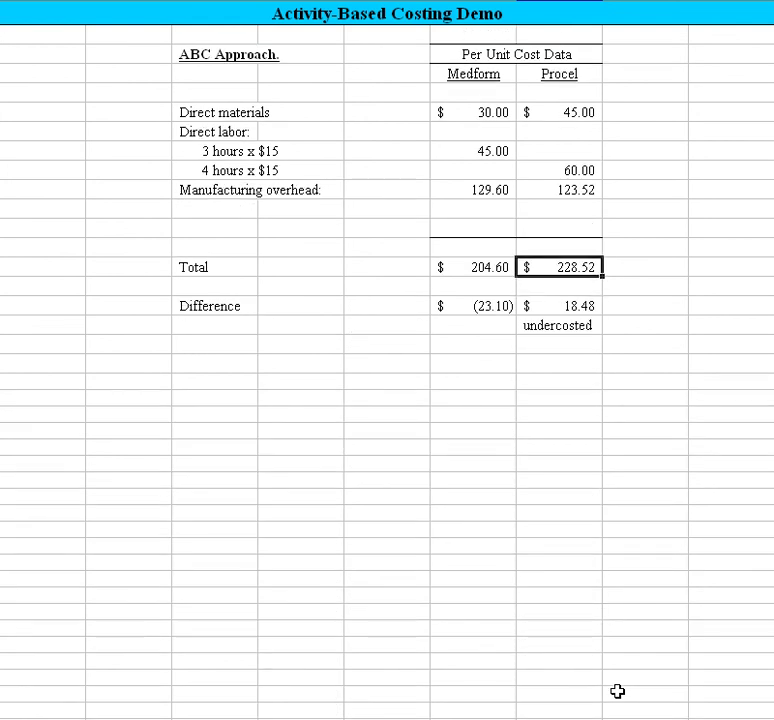
# Replace the note beneath Procel's difference with "overcosted"
pyautogui.press('Down')
pyautogui.press('Down')
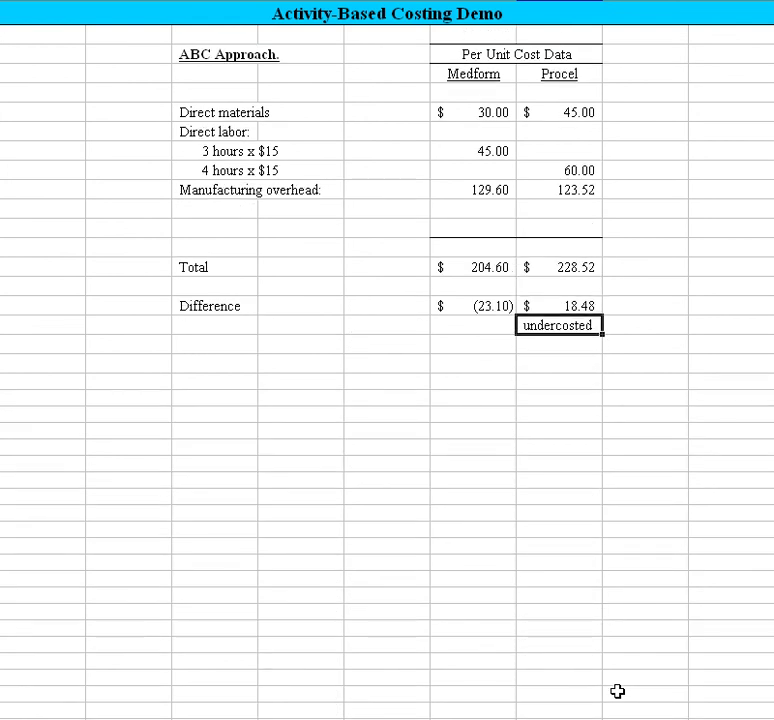
pyautogui.write('overcosted')
pyautogui.press('Return')
# Compare Medform's traditional and ABC totals and enter the note "undercosted" beneath Medform's difference
pyautogui.press('Up')
pyautogui.press('Left')
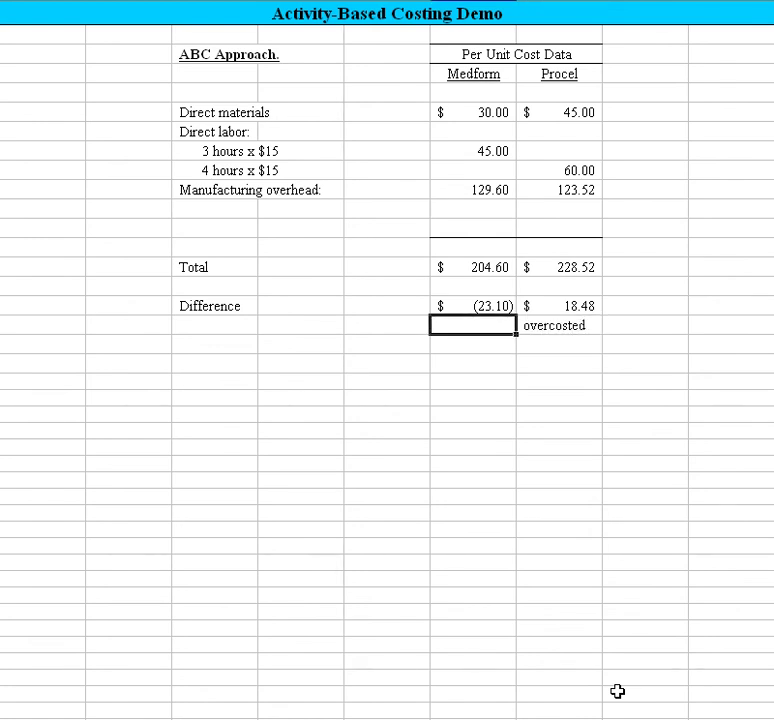
pyautogui.press('pageup')
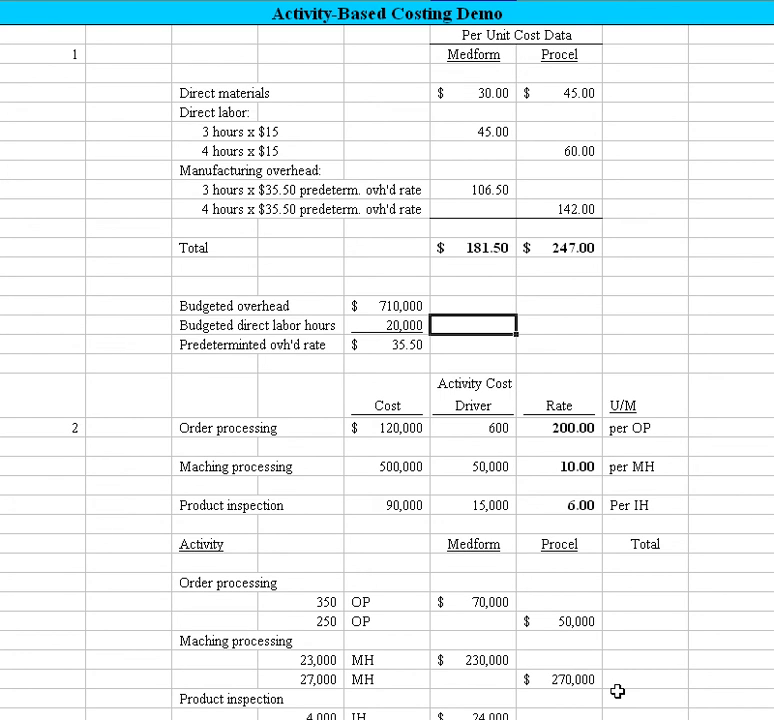
pyautogui.hotkey('ctrl', 'pagedown')
pyautogui.press('Up')
pyautogui.press('Up')
pyautogui.press('Up')
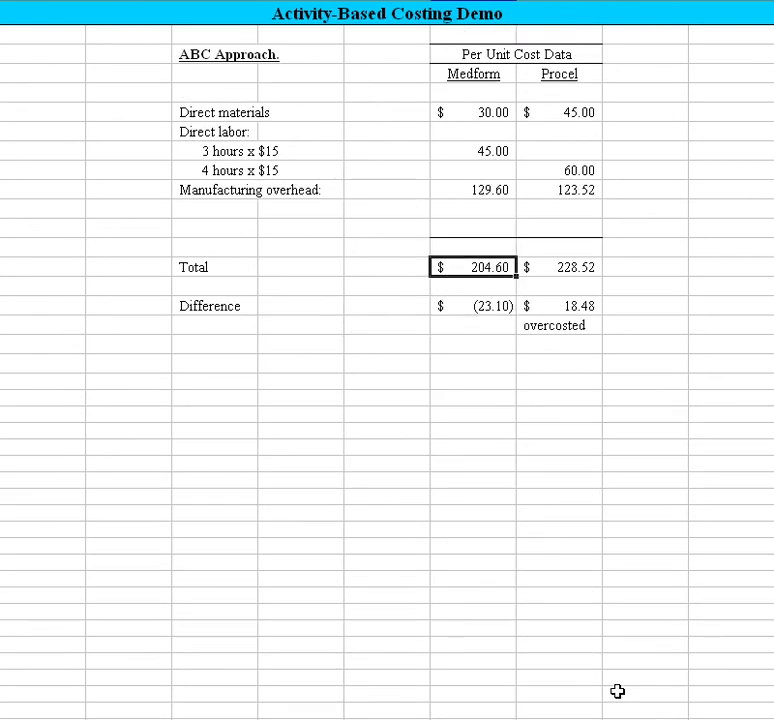
pyautogui.press('Down')
pyautogui.press('Down')
pyautogui.press('Down')
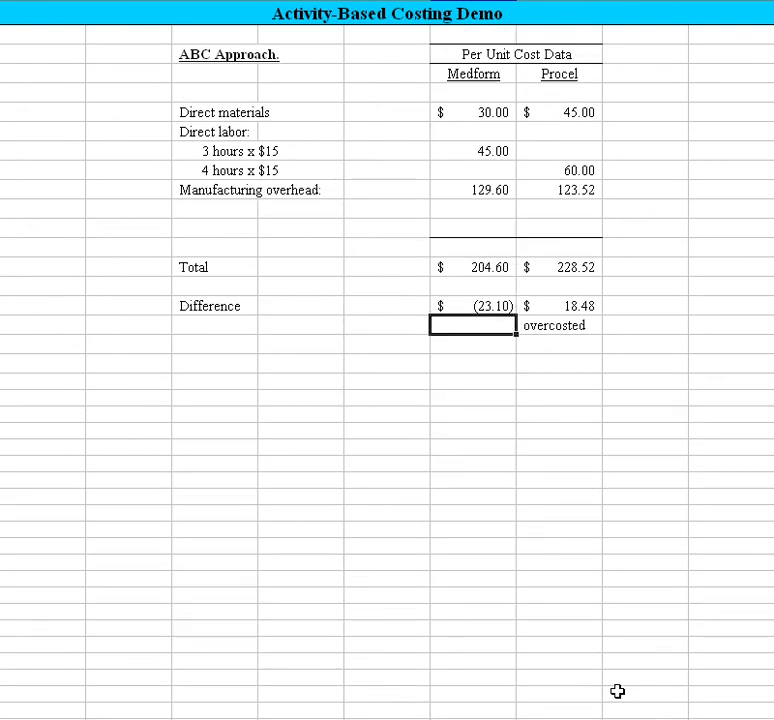
pyautogui.write('undercoste')
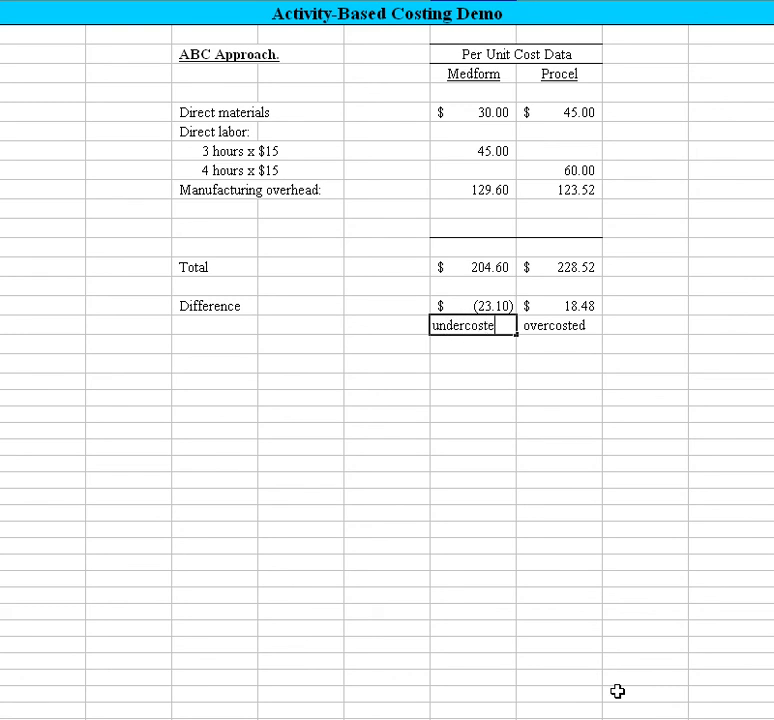
pyautogui.write('d')
pyautogui.press('Return')
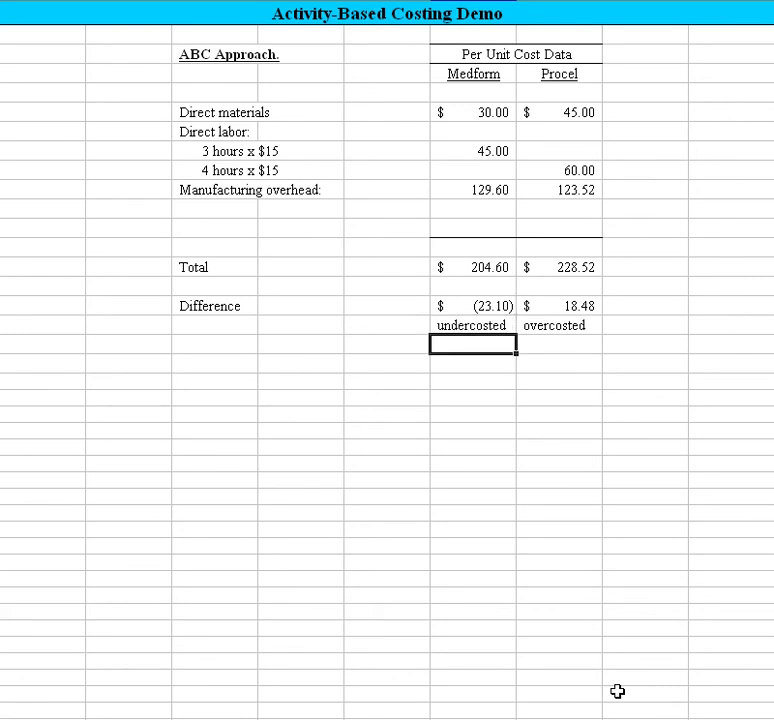
# Select the empty cell directly beneath the Difference label
pyautogui.press('Up')
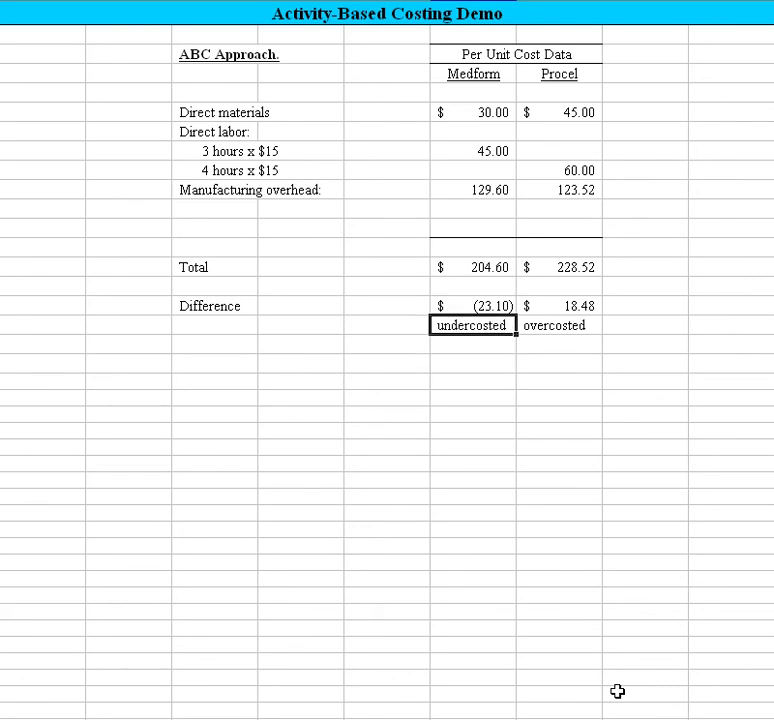
pyautogui.press('Left')
pyautogui.press('Left')
pyautogui.press('Left')
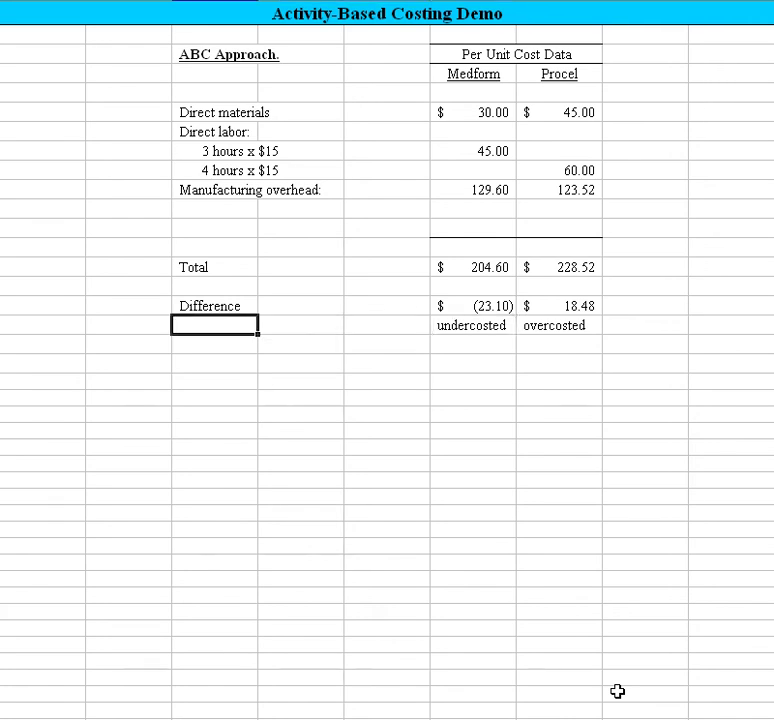